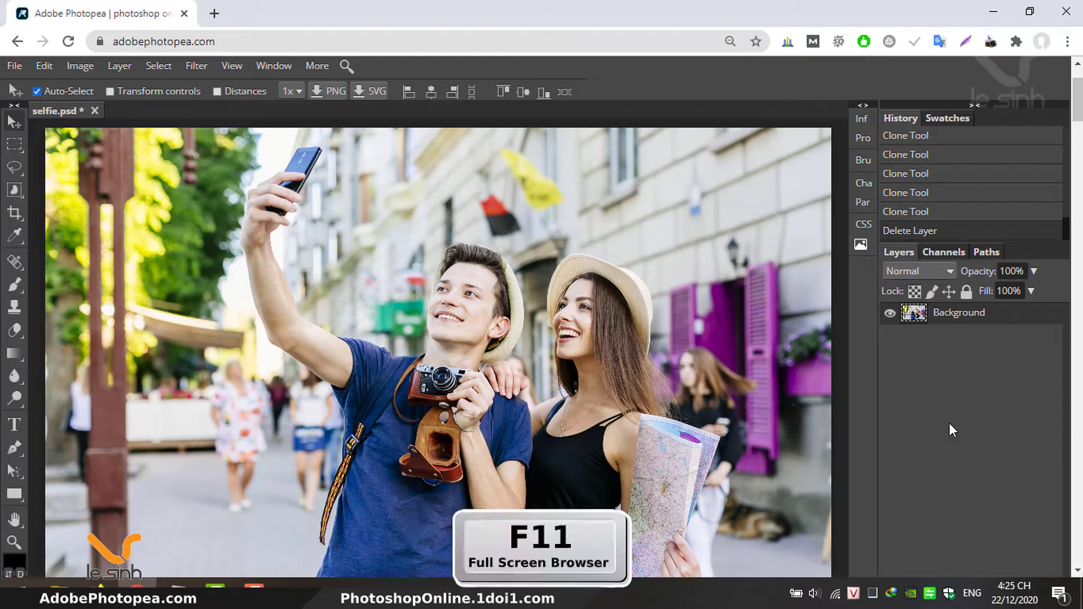
Step: Switch the browser to full screen and duplicate the Background layer
key("F11")
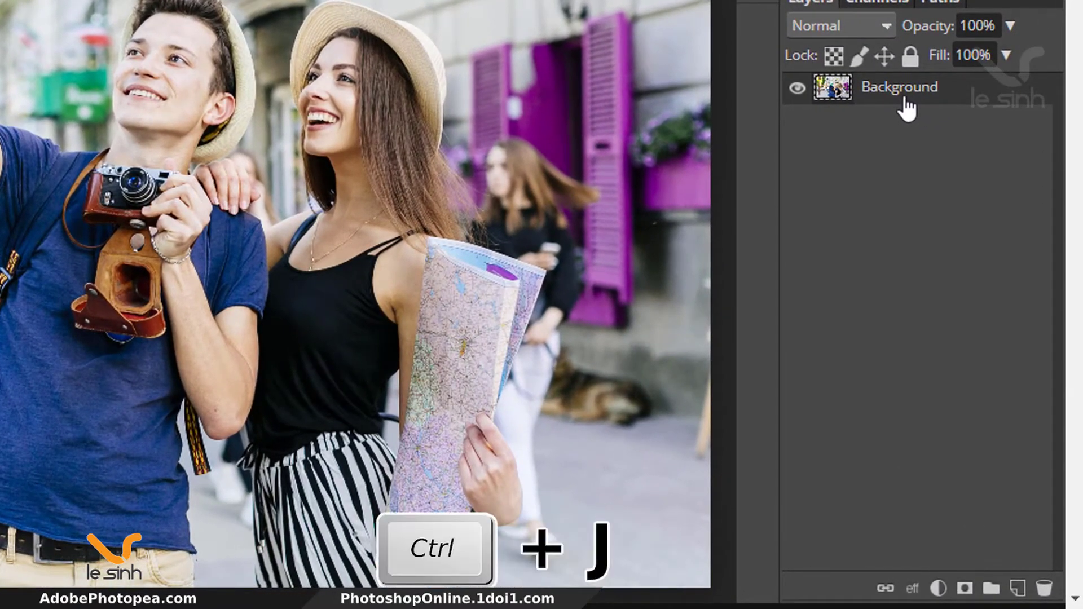
key("ctrl+j")
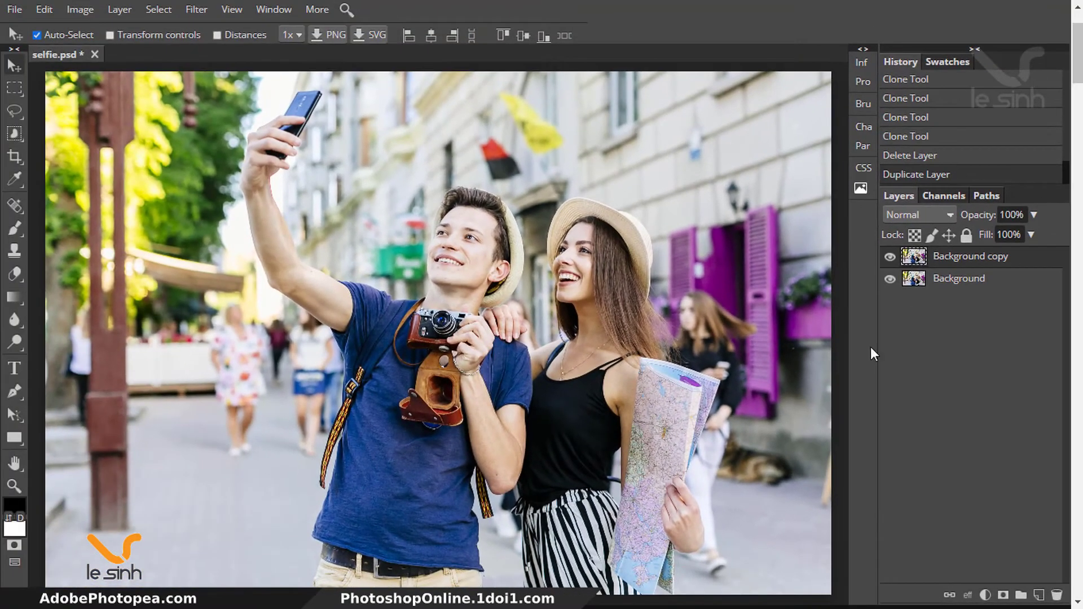
Step: Remove the small dark spot on the pavement with the Clone tool at 70% opacity and a small soft brush
key("z")
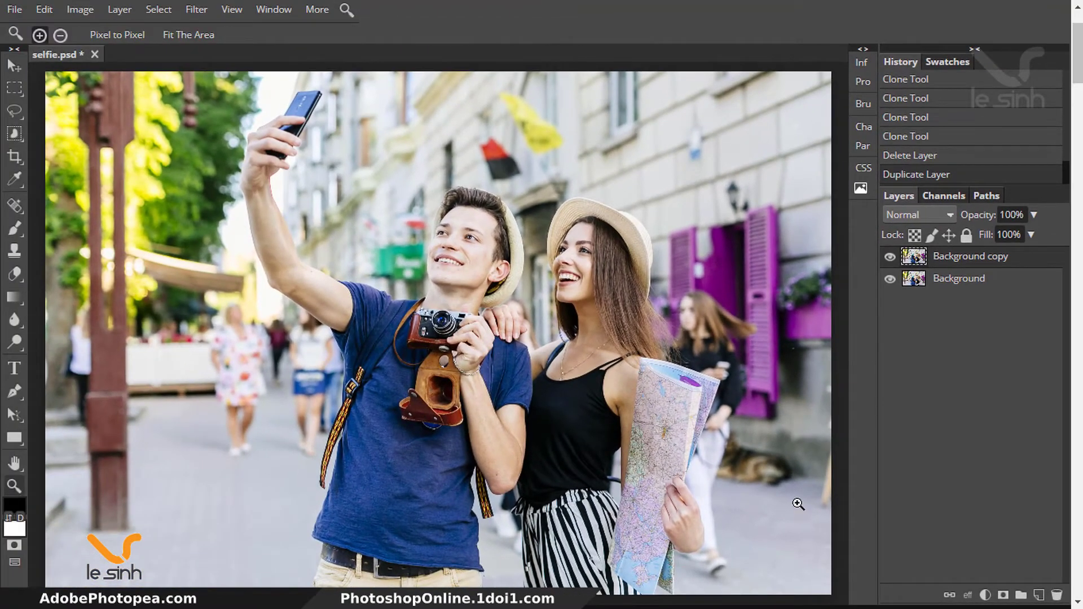
left_click(798, 503)
left_click(798, 502)
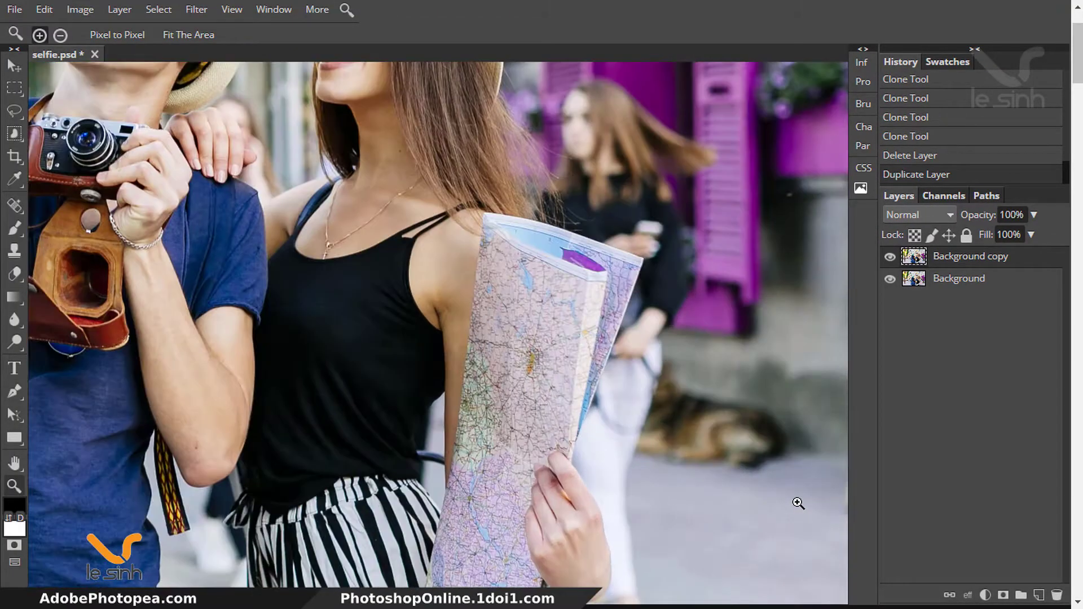
left_click(711, 449)
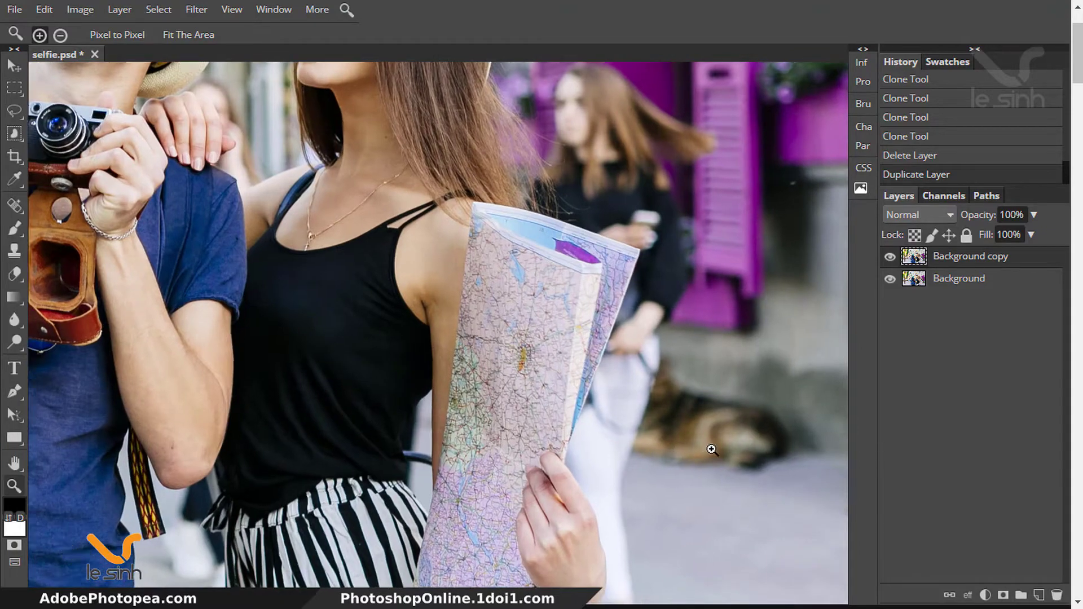
key("space")
left_click_drag(725, 520, 473, 350)
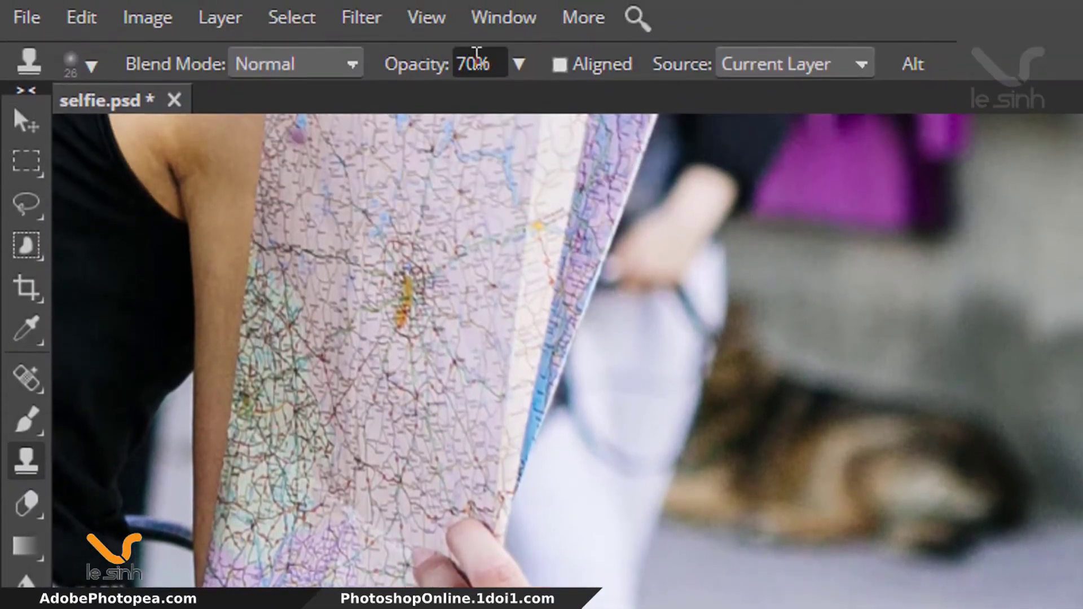
left_click(476, 56)
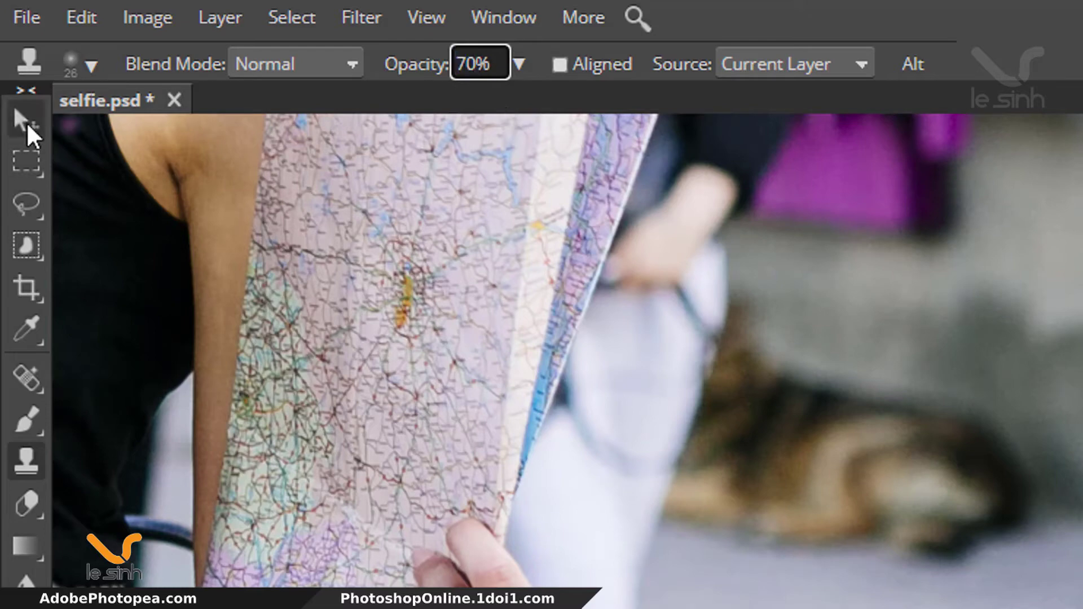
left_click(26, 122)
left_click(29, 464)
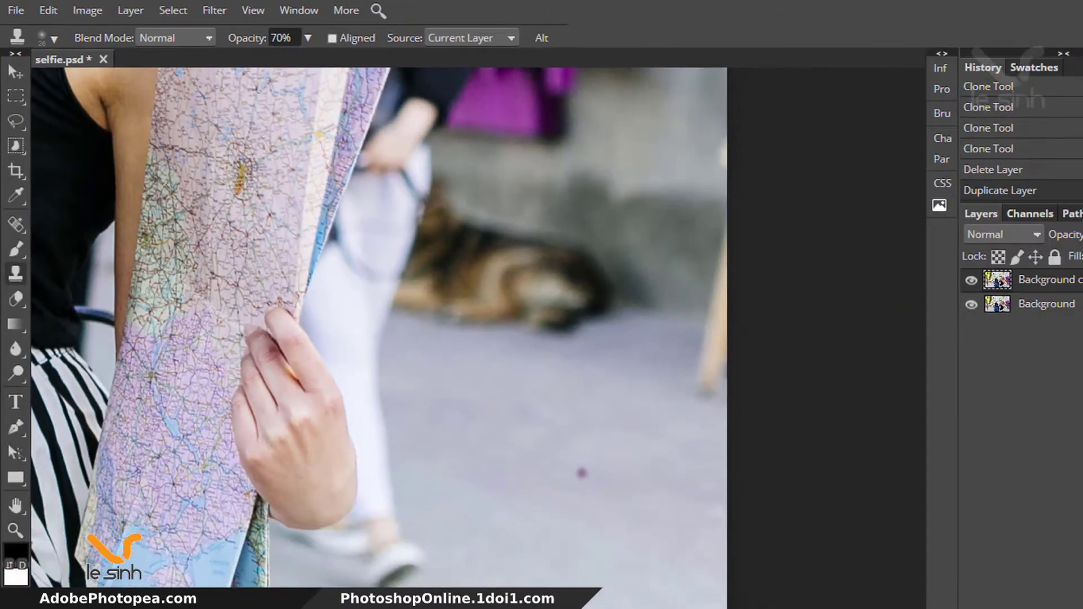
right_click(586, 476)
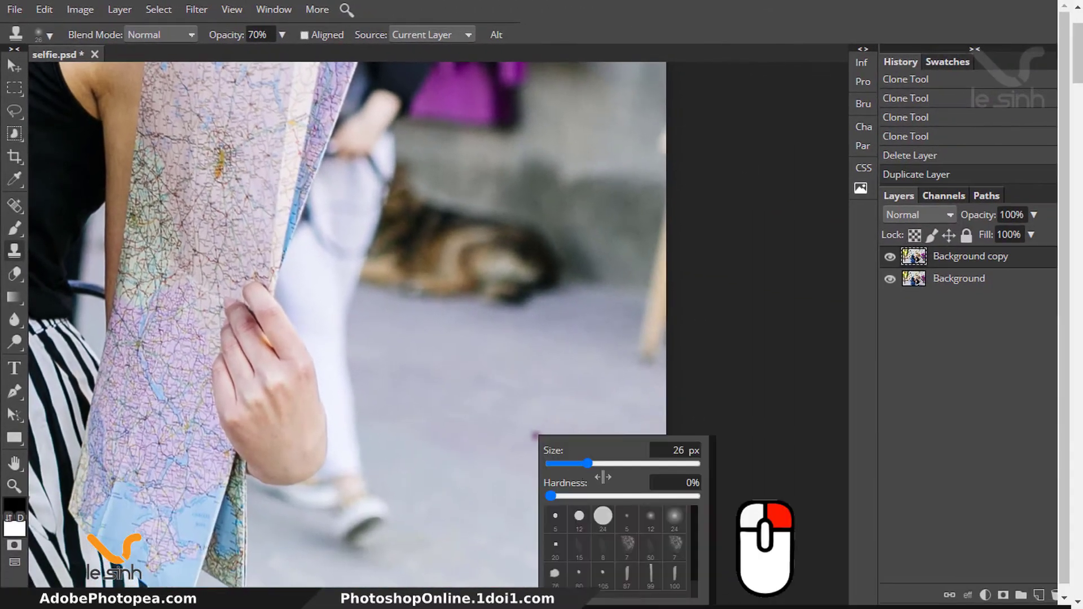
left_click(728, 394)
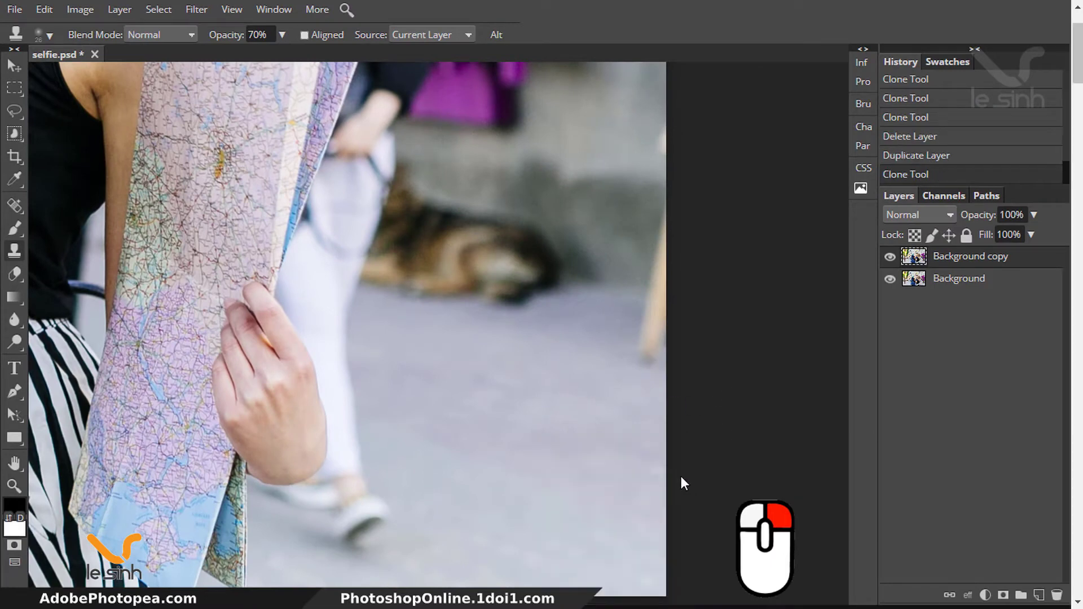
Step: Enlarge the clone brush to about 279 px and clone clean pavement over the background woman's foot and lower leg
right_click(559, 422)
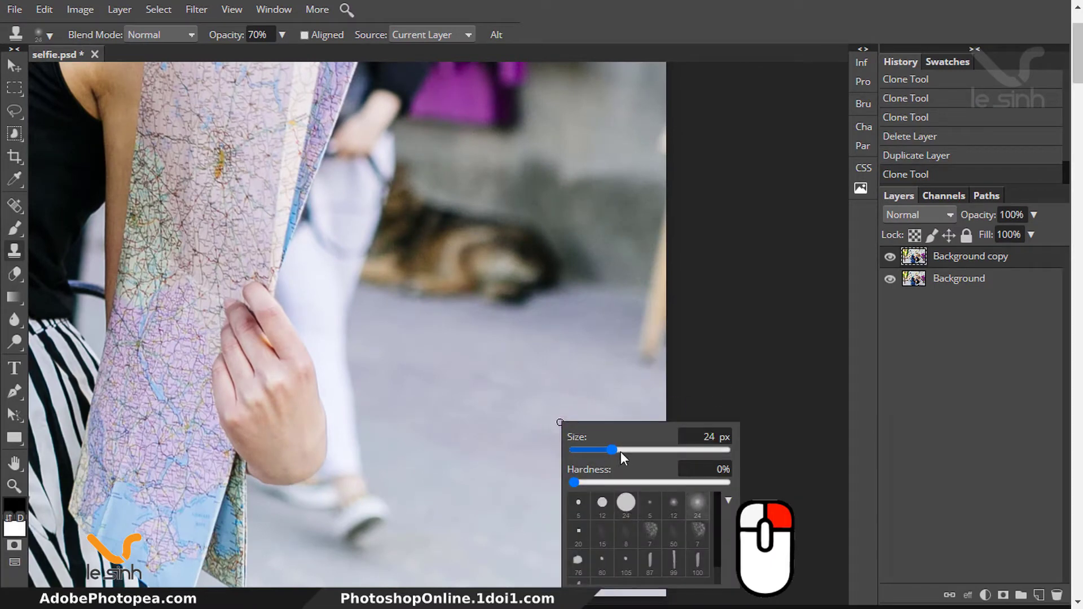
left_click_drag(620, 451, 671, 453)
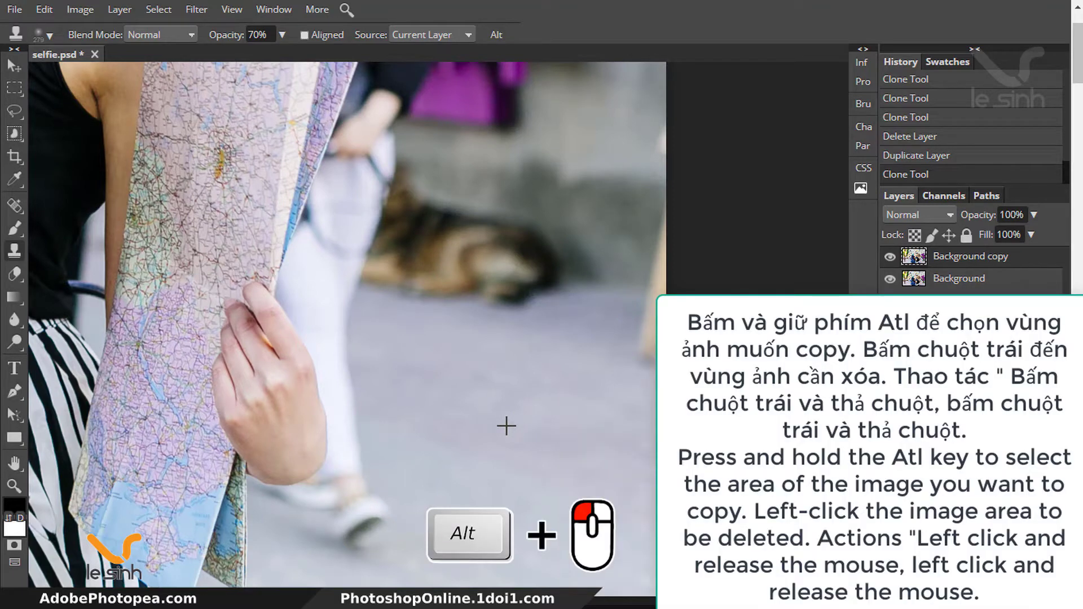
left_click(507, 426, "alt")
left_click_drag(351, 433, 348, 448)
left_click(353, 508)
left_click(364, 529)
left_click(343, 536)
left_click(316, 521)
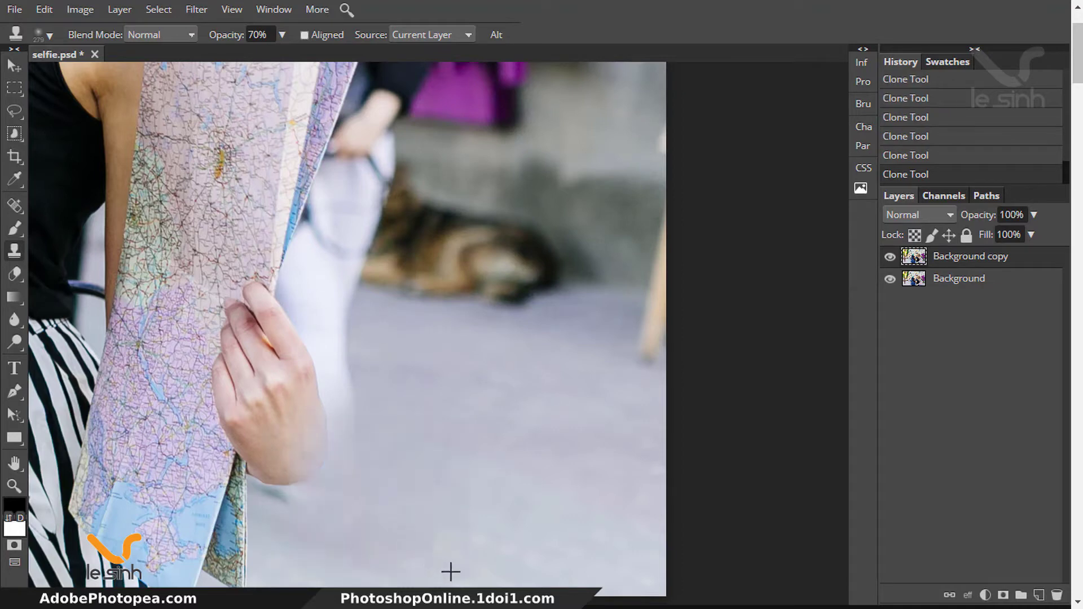
Step: Undo the last clone stroke and clone pavement over the lower part of the hand holding the map
key("ctrl+z")
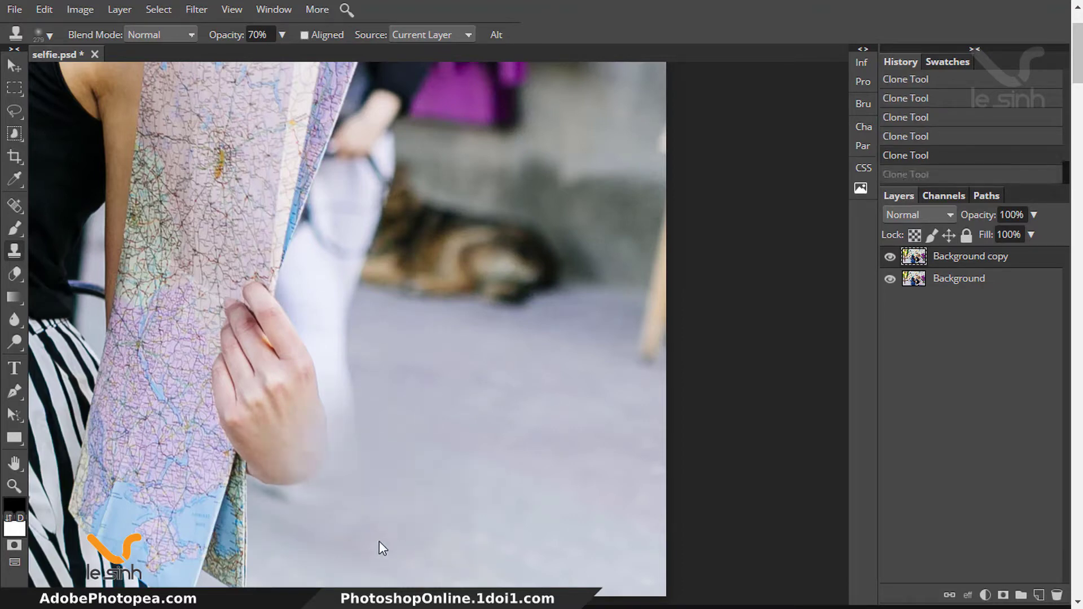
left_click(316, 457)
left_click(293, 462)
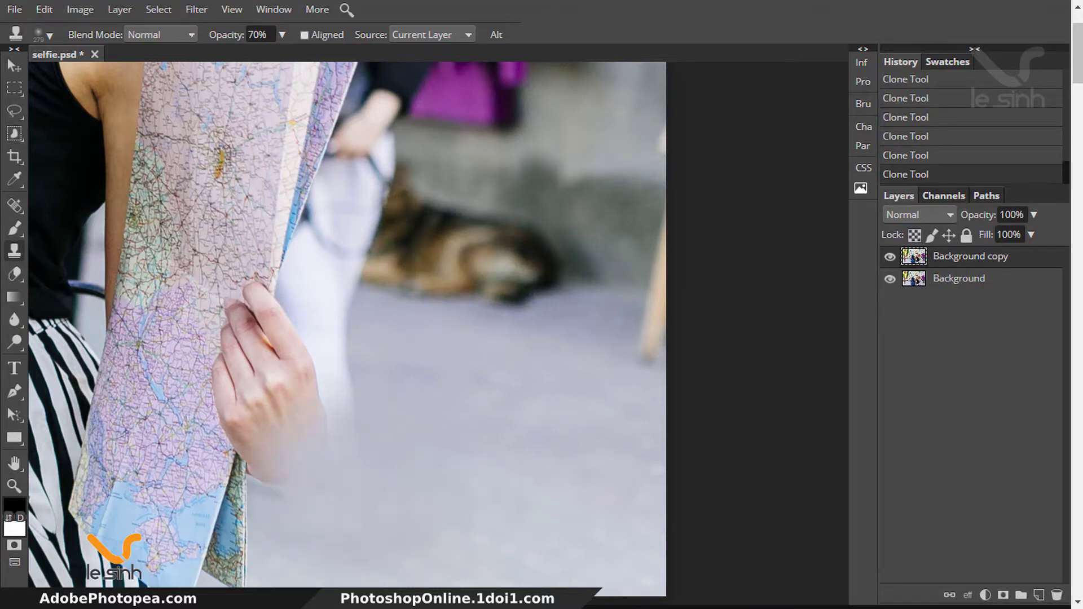
left_click(276, 471)
left_click(301, 431)
left_click(276, 471)
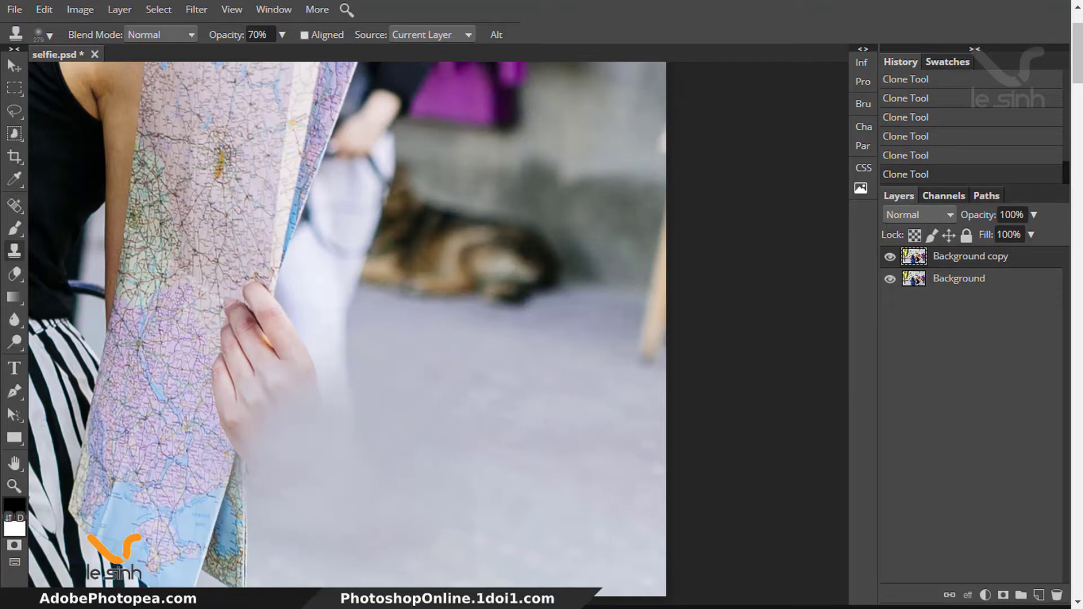
Step: Clone pavement over the background woman's white trouser legs and the fingers beside the map
left_click(327, 344)
left_click(309, 325)
left_click(284, 301)
left_click(274, 343)
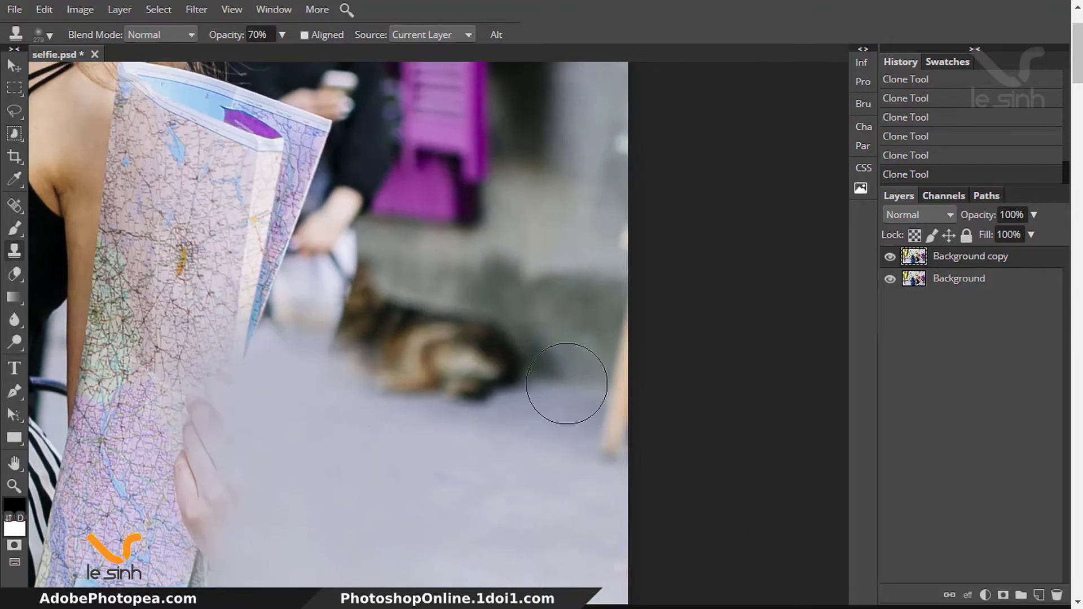
Step: Reduce the clone brush size, undo the first stroke, and clone the wall's base over the dog's body
right_click(567, 384)
left_click_drag(666, 417, 649, 415)
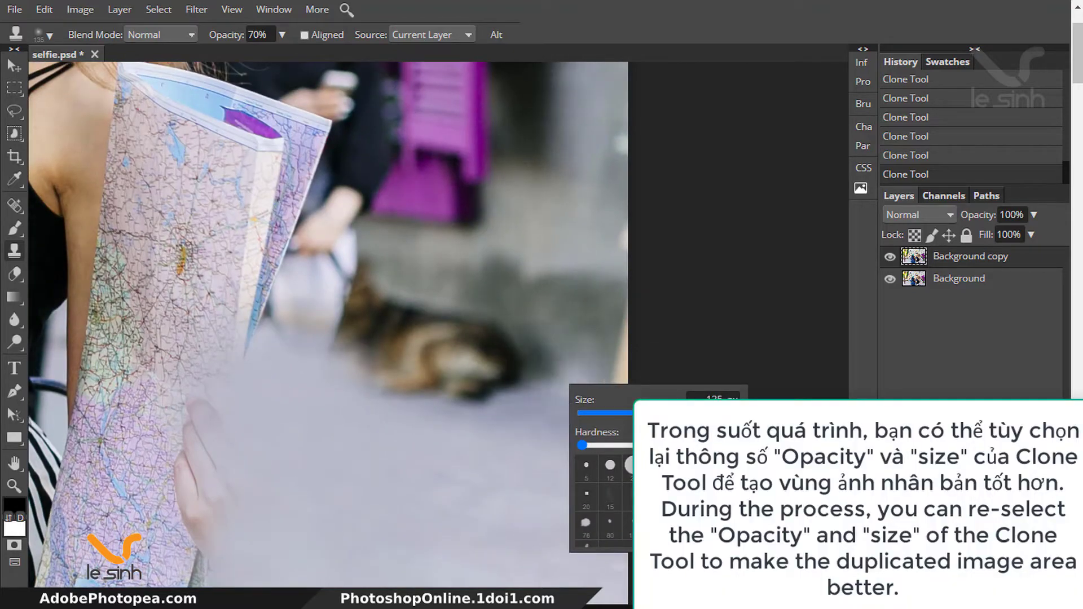
left_click(578, 380)
key("ctrl+z")
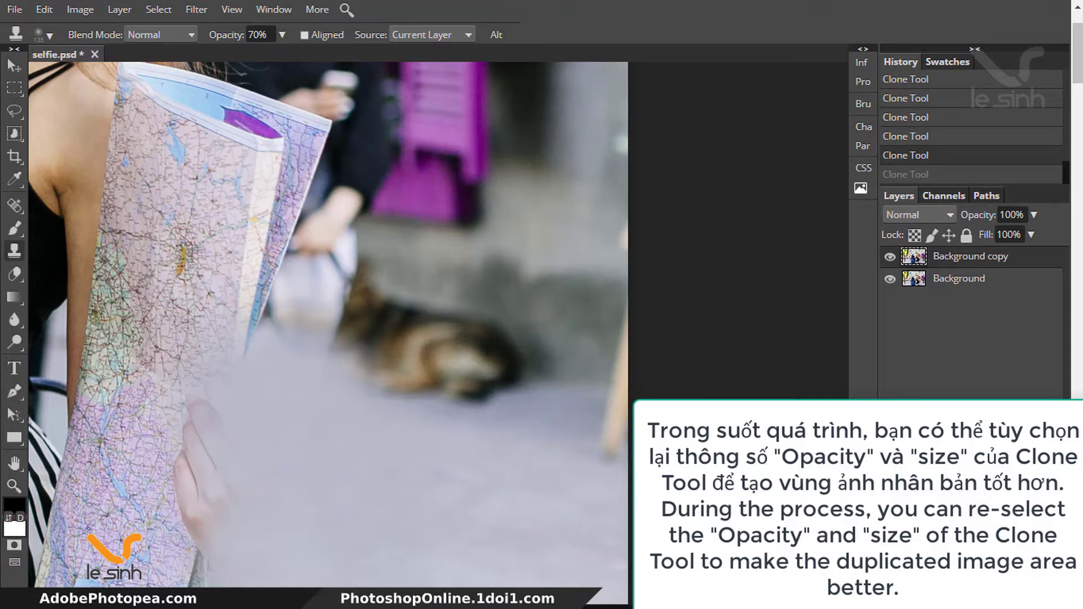
left_click_drag(558, 373, 389, 333)
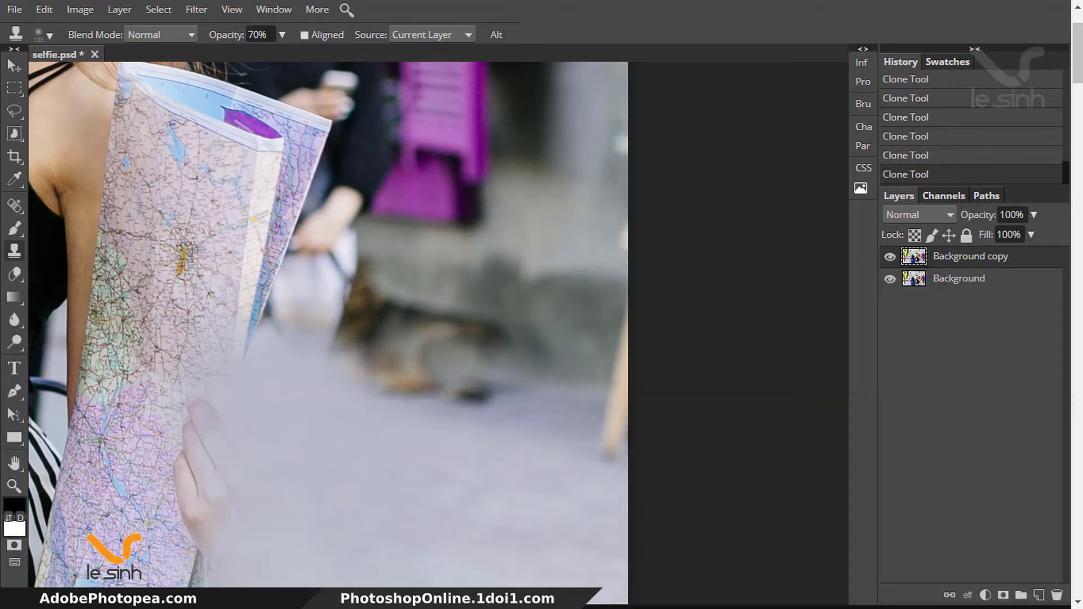
left_click(441, 373)
Step: Sample the pavement beside the wall and clone it over the dog's lower body and across to the map edge
left_click(547, 406, "alt")
mouse_move(502, 391)
left_mouse_down()
mouse_move(463, 393)
mouse_move(359, 361)
mouse_move(339, 377)
left_mouse_up()
left_click(390, 369)
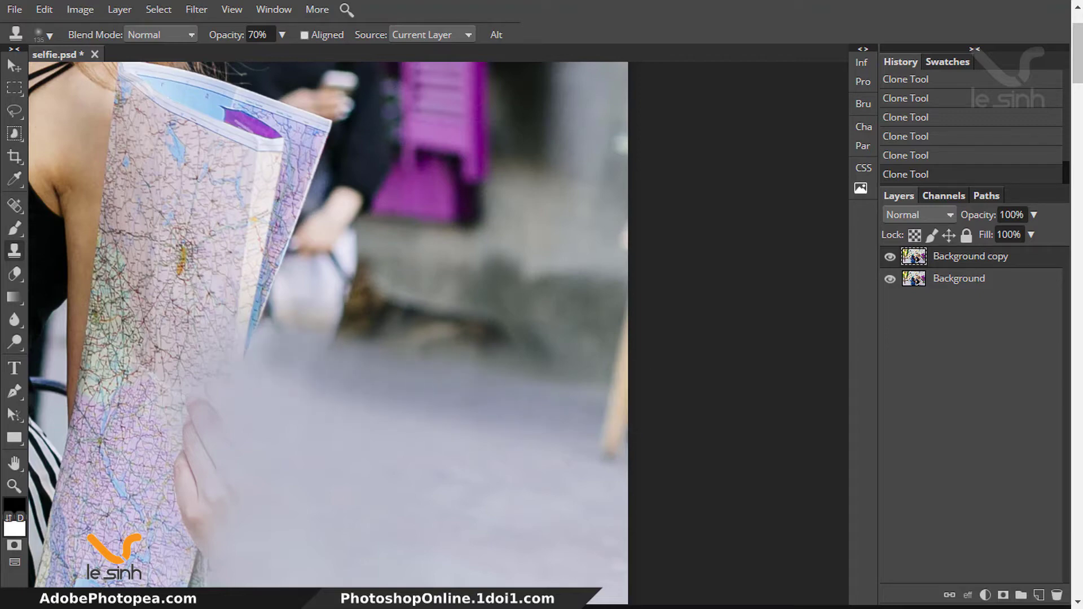
left_click_drag(277, 351, 264, 350)
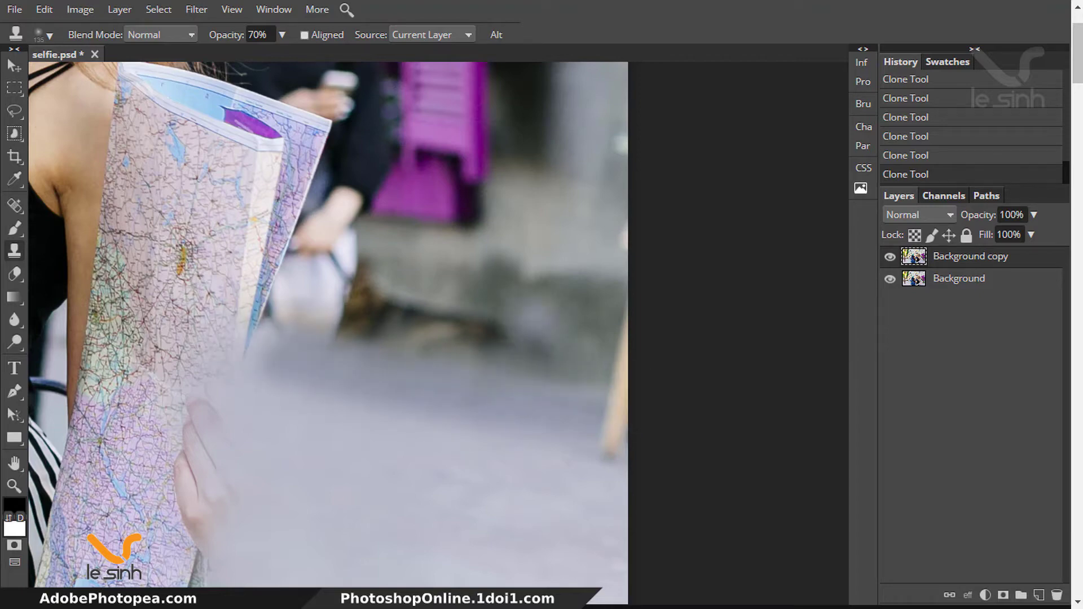
Step: Clone the grey wall over the remaining traces of the dog and the background woman's white trousers
left_click_drag(502, 279, 333, 279)
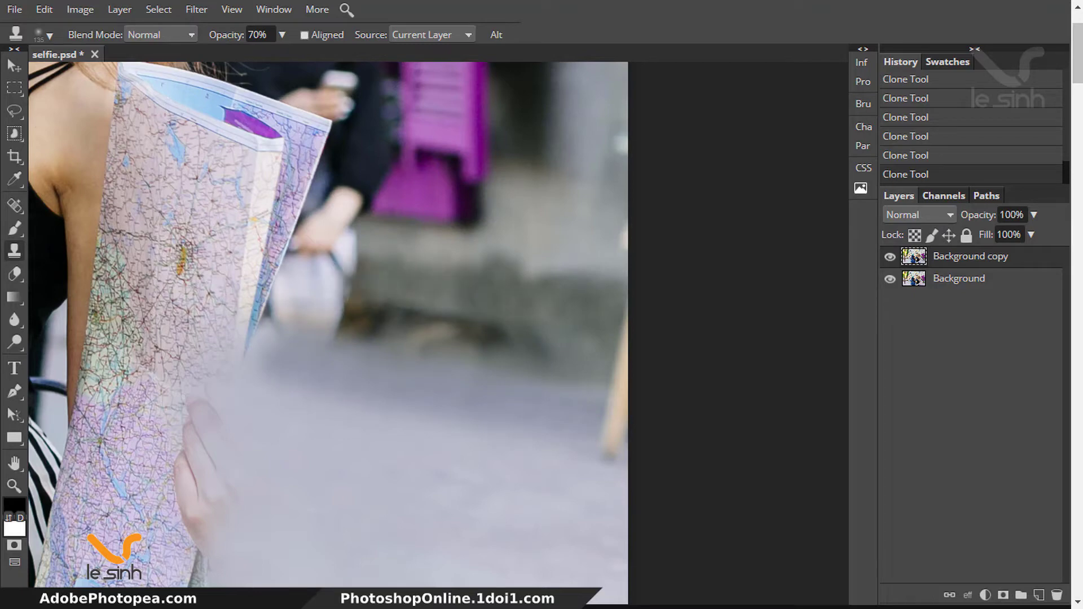
left_click_drag(556, 344, 328, 305)
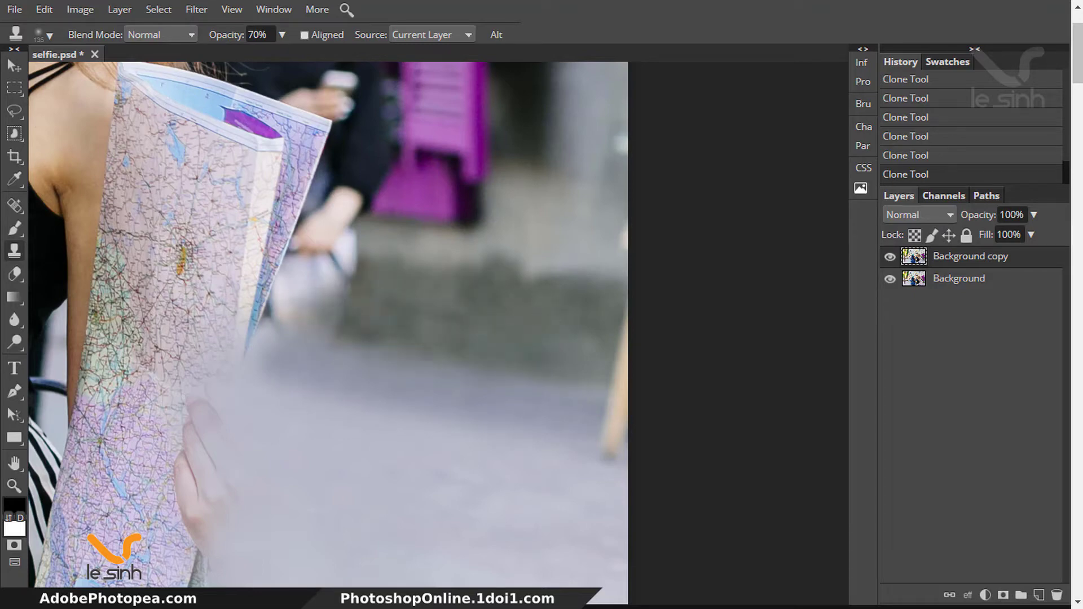
mouse_move(356, 277)
left_mouse_down()
mouse_move(270, 276)
mouse_move(271, 299)
mouse_move(301, 328)
mouse_move(256, 316)
left_mouse_up()
Step: Set the Clone tool opacity to 100% and clone the wall over the remaining trousers and lower hand beside the map
left_click_drag(456, 259, 454, 351)
right_click(455, 351)
left_click(282, 35)
left_click_drag(339, 54, 375, 55)
left_click(493, 364, "alt")
left_click_drag(349, 330, 293, 324)
left_click_drag(355, 299, 338, 304)
Step: Clone the purple base below the shutter across the background woman's lower jacket, finishing with a 72 px brush
left_click_drag(452, 282, 453, 365)
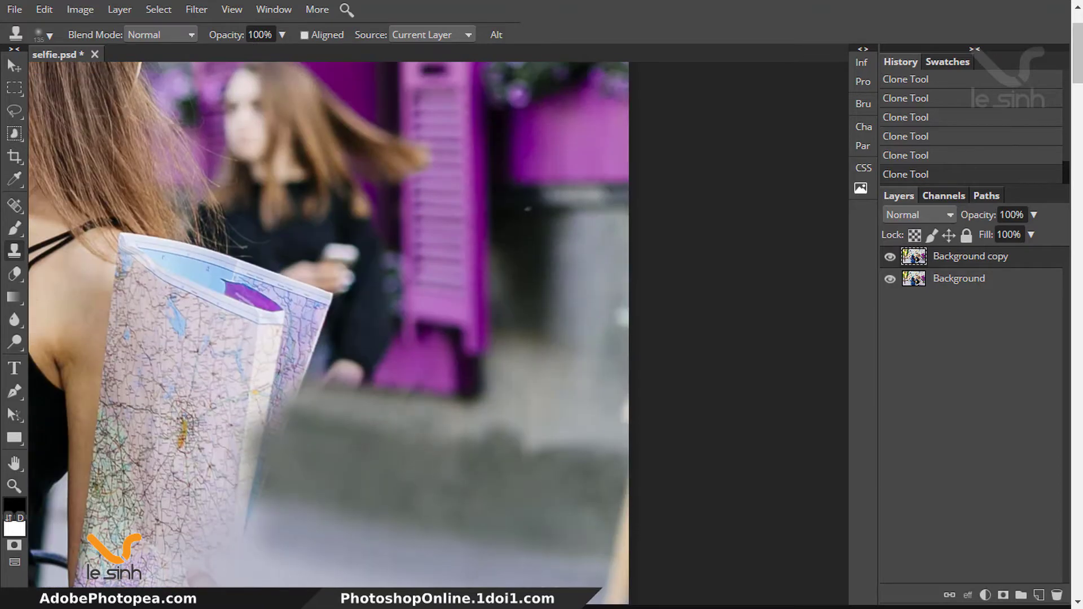
left_click(424, 369, "alt")
left_click_drag(364, 360, 304, 366)
right_click(423, 367)
left_click_drag(507, 397, 494, 397)
left_click(427, 347, "alt")
left_click_drag(332, 340, 309, 339)
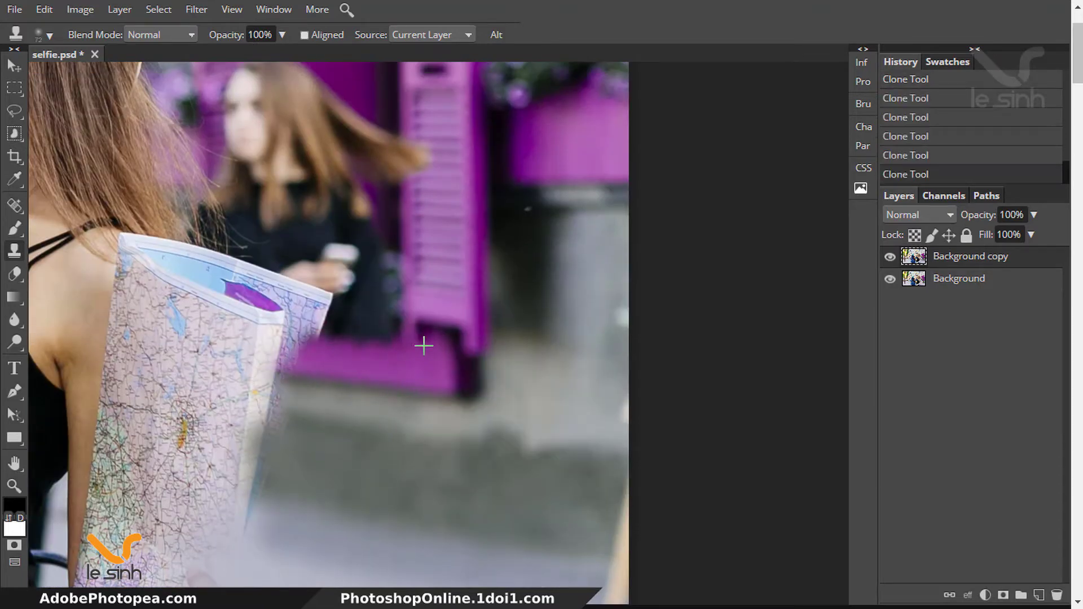
Step: Undo the last three clone strokes and clone shutter slats over the background woman's blown-out hair with a larger brush
mouse_move(403, 332)
left_mouse_down()
mouse_move(333, 327)
mouse_move(361, 341)
mouse_move(419, 422)
left_mouse_up()
key("ctrl+z")
key("ctrl+z")
key("ctrl+z")
left_click_drag(427, 226, 471, 310)
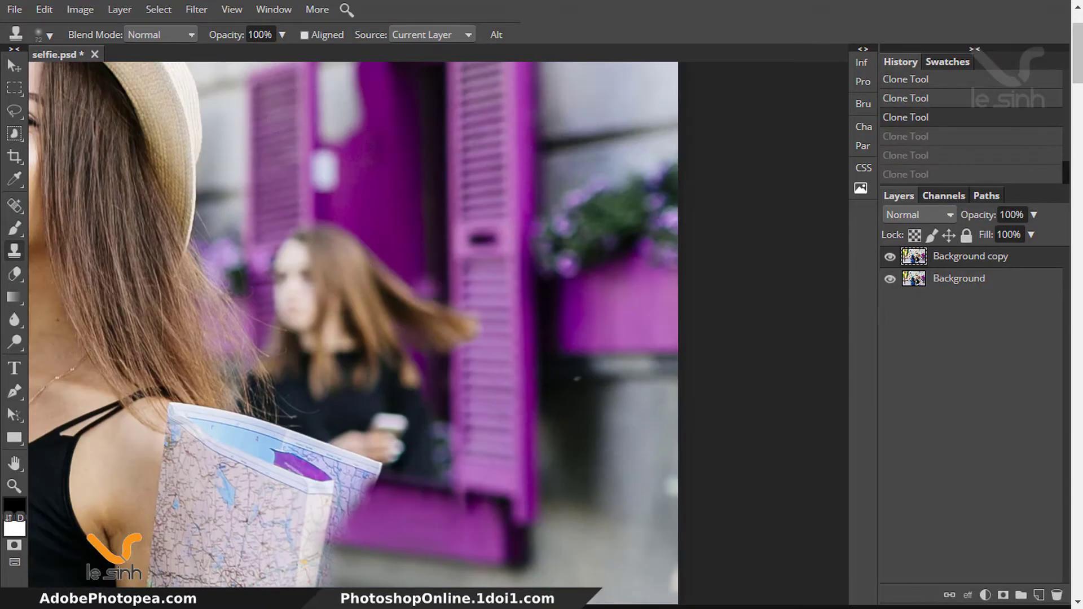
right_click(472, 310)
mouse_move(543, 341)
left_mouse_down()
mouse_move(568, 342)
mouse_move(555, 342)
left_mouse_up()
left_click(454, 271, "alt")
mouse_move(474, 321)
left_mouse_down()
mouse_move(451, 316)
mouse_move(448, 389)
left_mouse_up()
Step: Clone the purple door and dark opening downward over the background woman's hair, shoulder and phone hand
left_click(402, 214, "alt")
left_click_drag(407, 293, 414, 361)
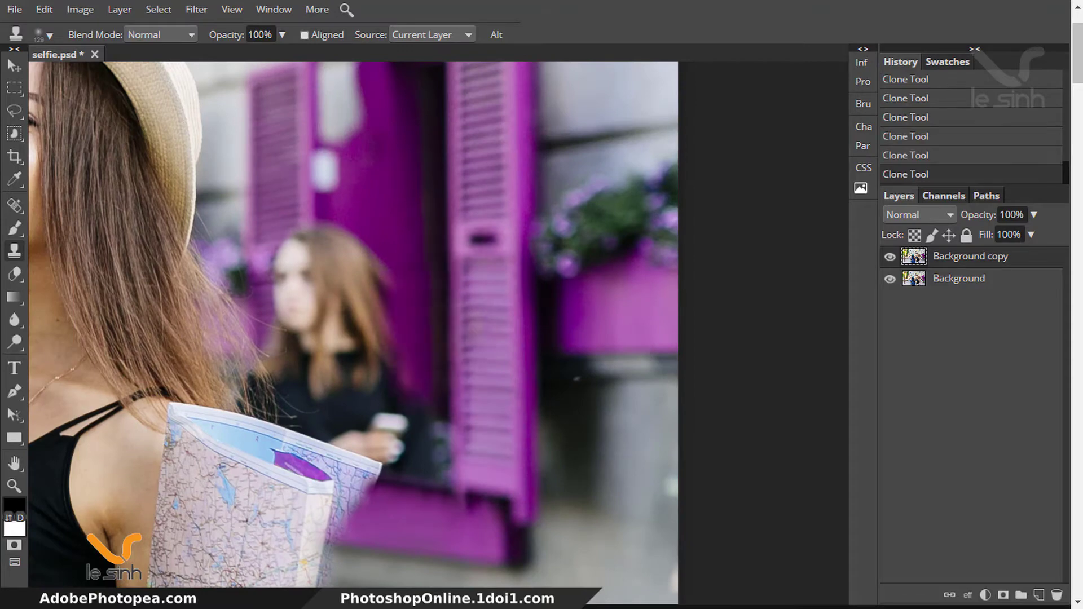
left_click_drag(369, 248, 375, 355)
mouse_move(389, 389)
left_mouse_down()
mouse_move(398, 428)
mouse_move(438, 440)
left_mouse_up()
right_click(431, 388)
left_click_drag(516, 419, 498, 418)
left_click(446, 431)
Step: Clone the purple door over the outer side of the background woman's hair and body, redoing the last two strokes
left_click_drag(367, 316, 507, 381)
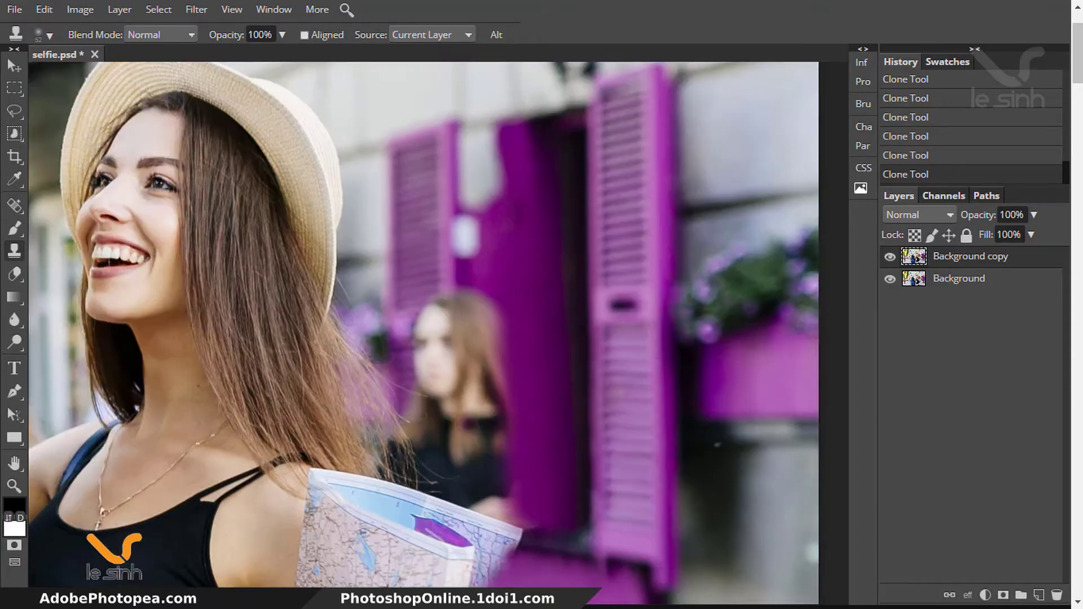
left_click_drag(494, 318, 496, 389)
right_click(491, 338)
left_click_drag(557, 370, 573, 370)
left_click_drag(502, 417, 507, 521)
key("ctrl+z")
key("ctrl+z")
left_click_drag(479, 316, 497, 520)
Step: Set the clone brush to 63 px and clone the purple door edge down over the background woman's hair
right_click(487, 274)
left_click_drag(569, 305, 556, 305)
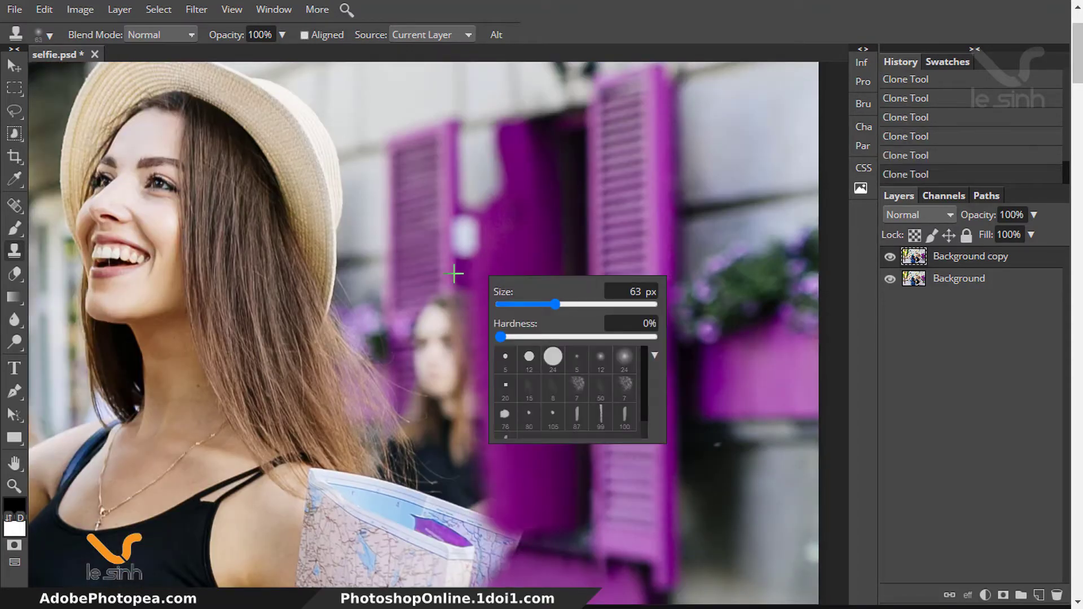
left_click(457, 275, "alt")
left_click_drag(456, 298, 452, 340)
left_click_drag(470, 308, 478, 411)
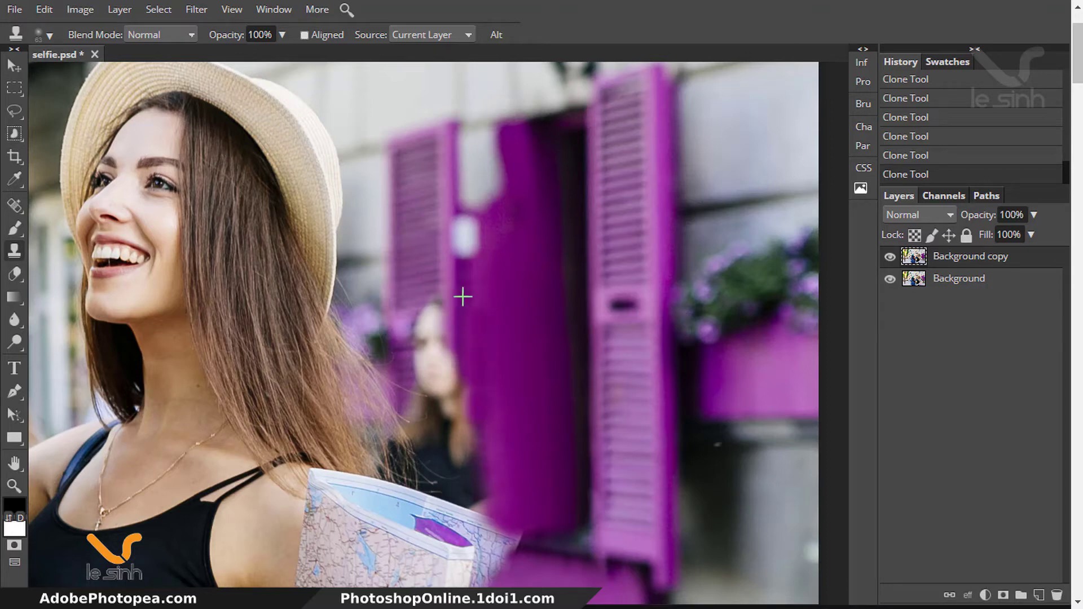
left_click(462, 296, "alt")
left_click_drag(470, 327, 473, 426)
left_click(449, 345)
Step: Resize the clone brush and extend the door's edge down over the background woman's face and jacket to the map
right_click(449, 269)
left_click_drag(518, 301, 520, 300)
left_click_drag(448, 338, 460, 512)
right_click(477, 325)
left_click_drag(547, 355, 553, 356)
left_click_drag(482, 474, 484, 513)
Step: Set the Clone tool opacity to 70% and blend the repaired area of the purple door with a fresh sample
right_click(516, 303)
left_click(260, 34)
type("70")
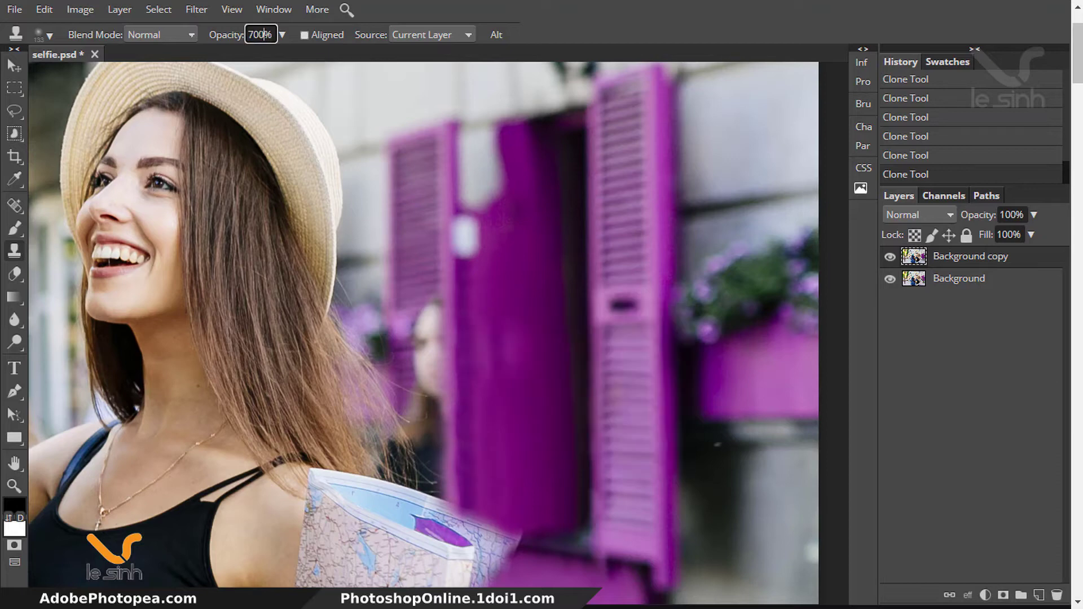
left_click(513, 348, "alt")
left_click_drag(488, 358, 489, 472)
Step: Clone the purple shutter's lower part over the background woman's remaining head, face and dark clothing
right_click(438, 273)
left_click_drag(513, 304, 508, 304)
left_click_drag(410, 329, 431, 324)
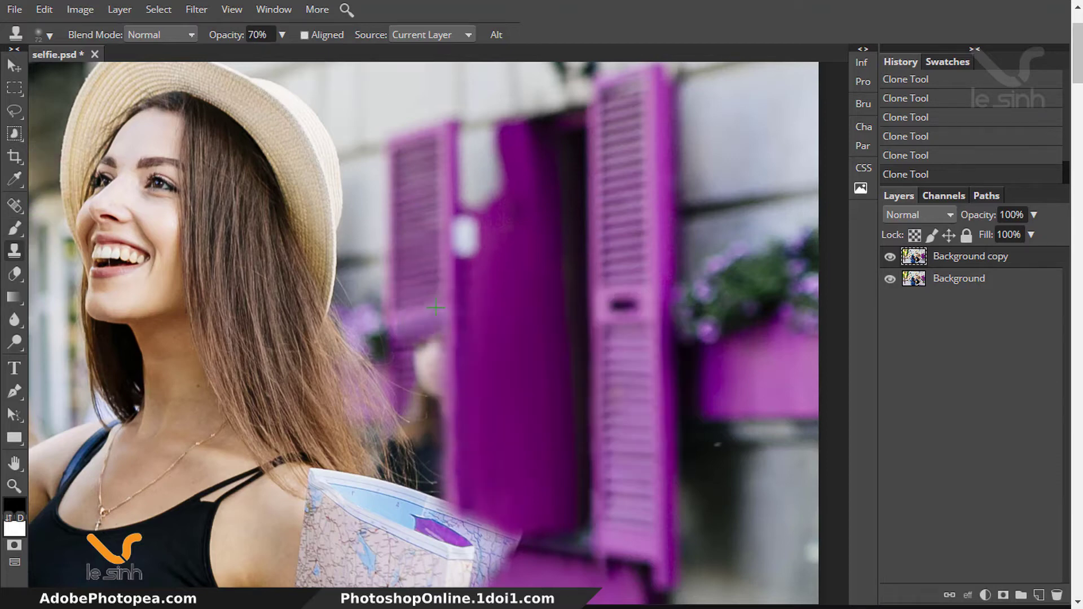
right_click(421, 275)
left_click_drag(494, 306, 505, 306)
left_click_drag(416, 358, 445, 471)
Step: Clone pavement over the pedestrian's legs and white shoes in the gap between the man and the woman
left_click_drag(438, 247, 587, 130)
left_click_drag(394, 485, 699, 130)
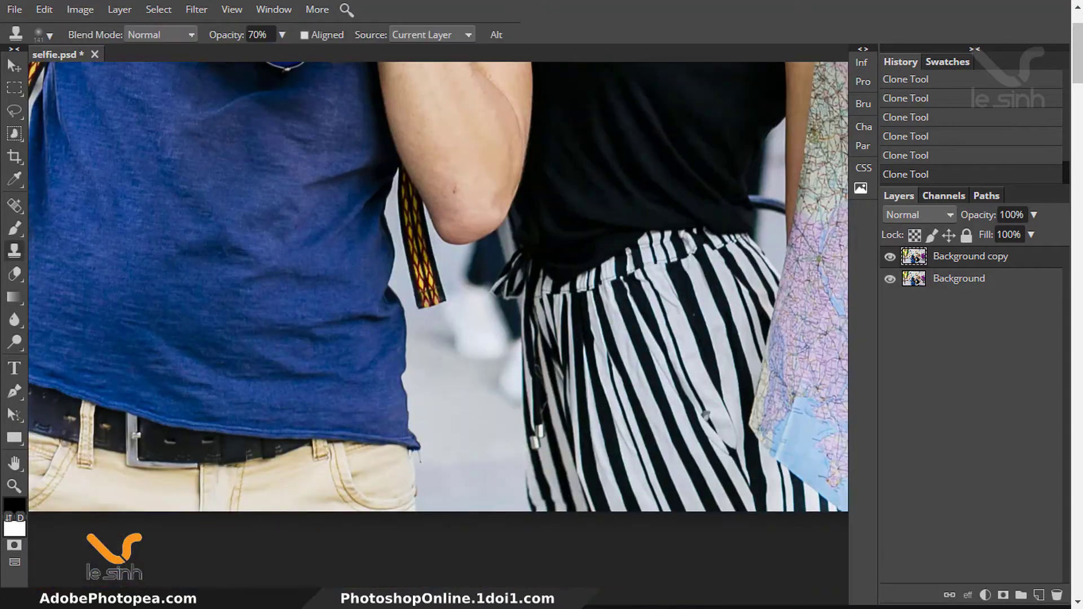
left_click(477, 434, "alt")
left_click_drag(491, 389, 480, 350)
left_click_drag(491, 316, 479, 260)
Step: Clone clean pavement over the background pedestrians on the street behind the man's backpack strap
mouse_move(101, 124)
left_mouse_down()
mouse_move(343, 423)
mouse_move(439, 133)
left_mouse_up()
left_click_drag(420, 339, 435, 152)
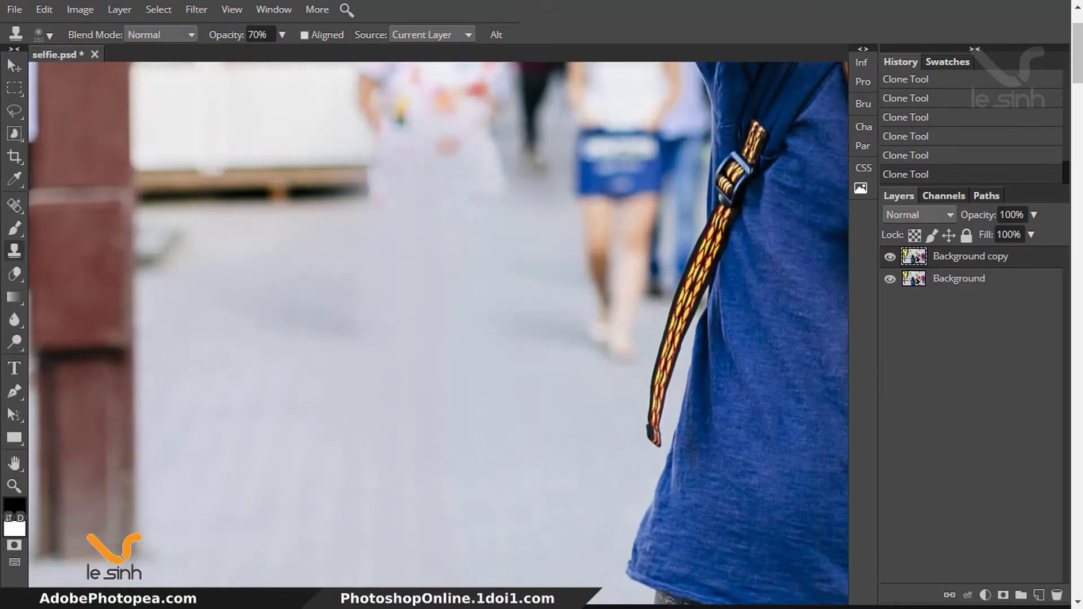
key("v")
left_click_drag(684, 247, 593, 360)
key("s")
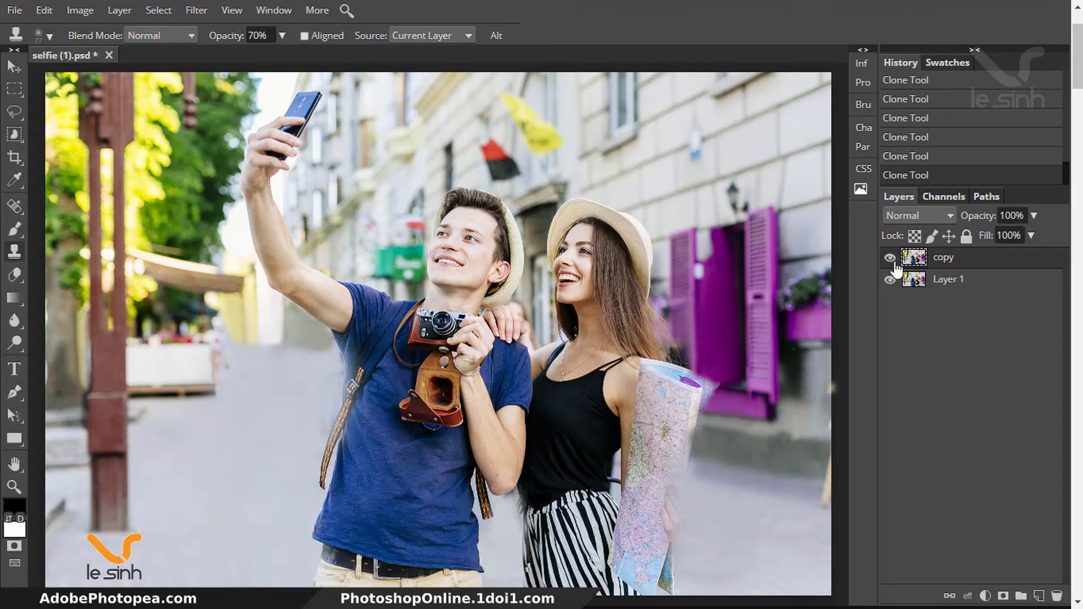
Step: Hide the copy layer and select Layer 1 to work from the original map and the woman's hand
key("z")
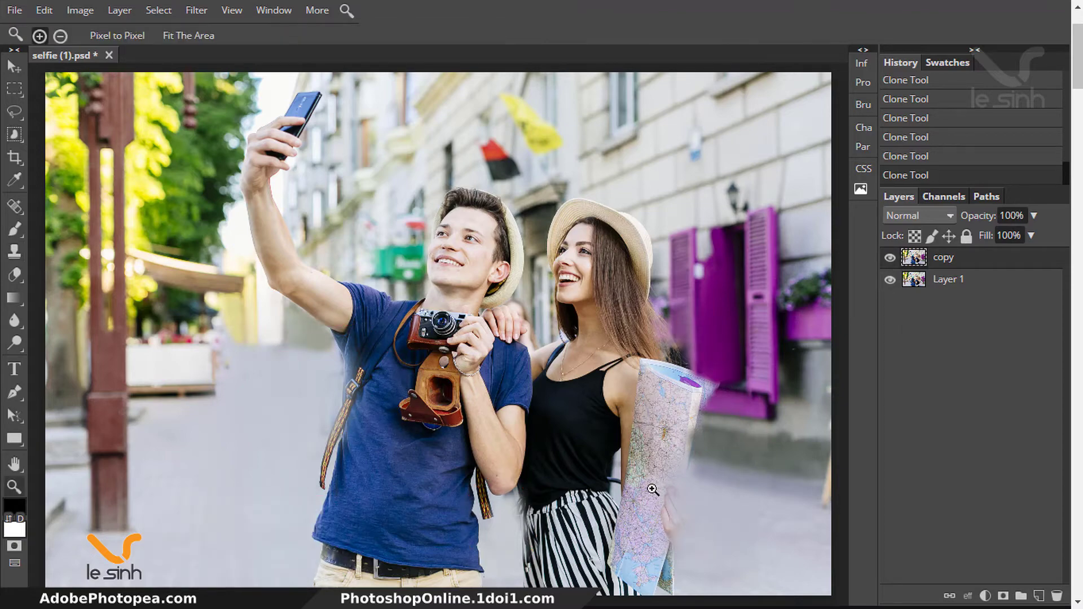
left_click(651, 489)
left_click_drag(638, 489, 467, 371)
key("ctrl+1")
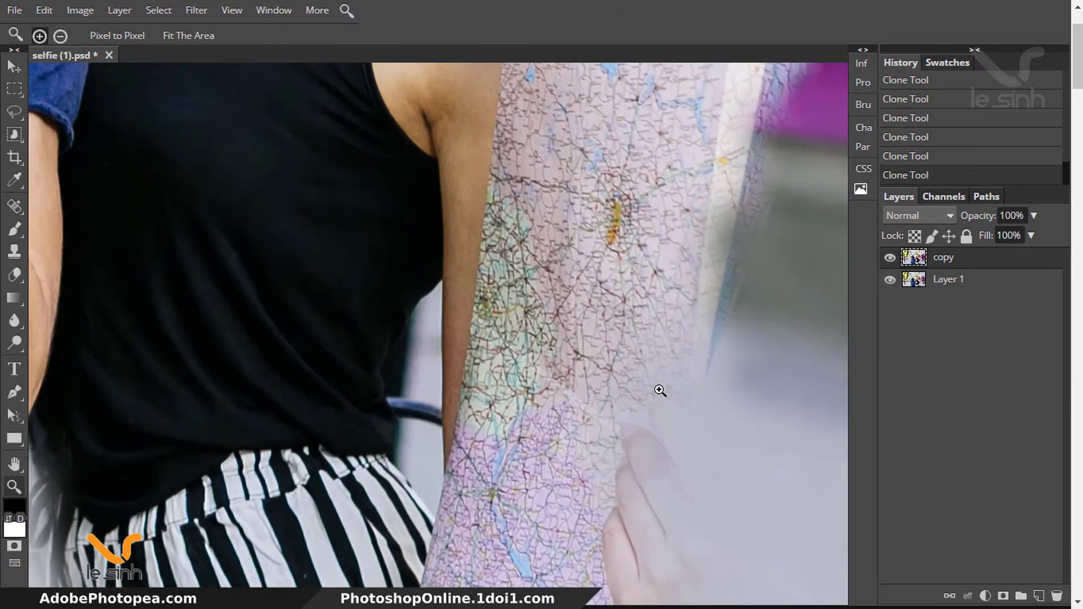
key("ctrl+minus")
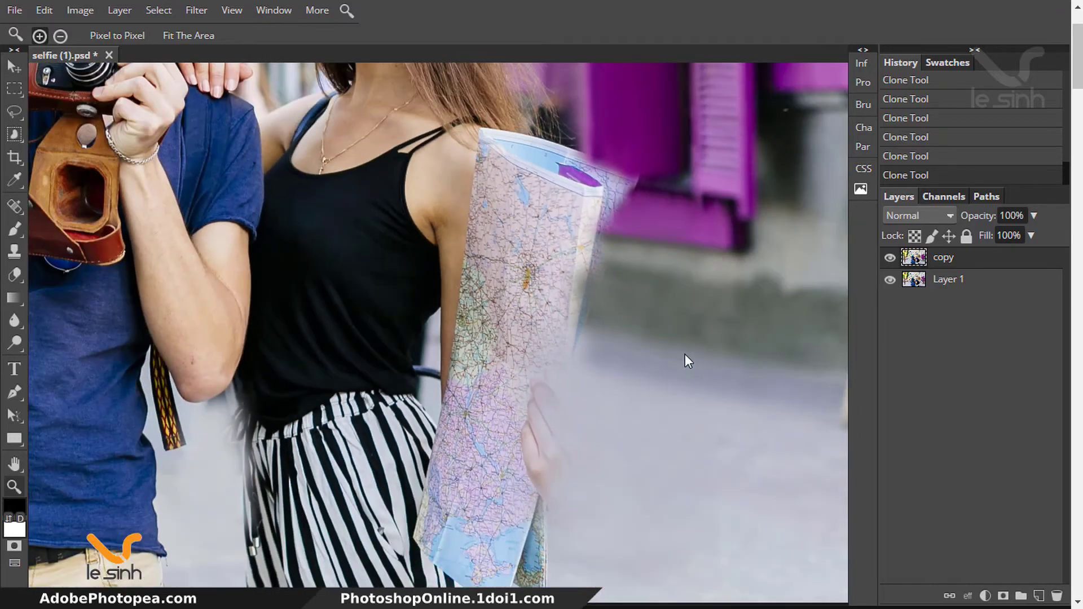
left_click(890, 258)
left_click(942, 291)
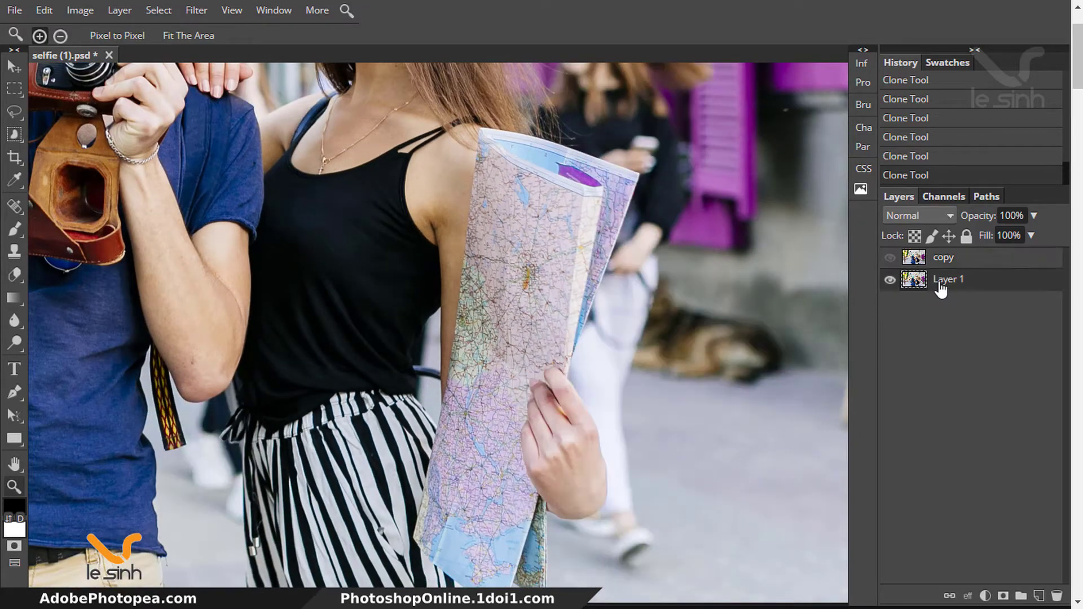
Step: Trace the map's upper edge, outer corner and outer side with the Pen tool down to just above the woman's fingers
scroll(566, 192, "up", 5)
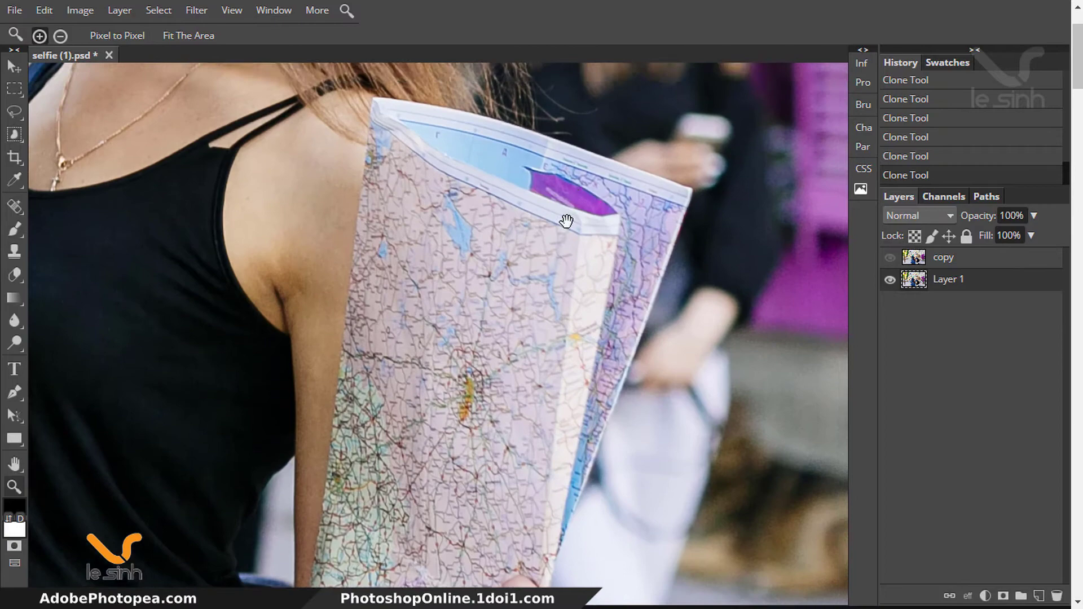
left_click_drag(567, 220, 542, 312)
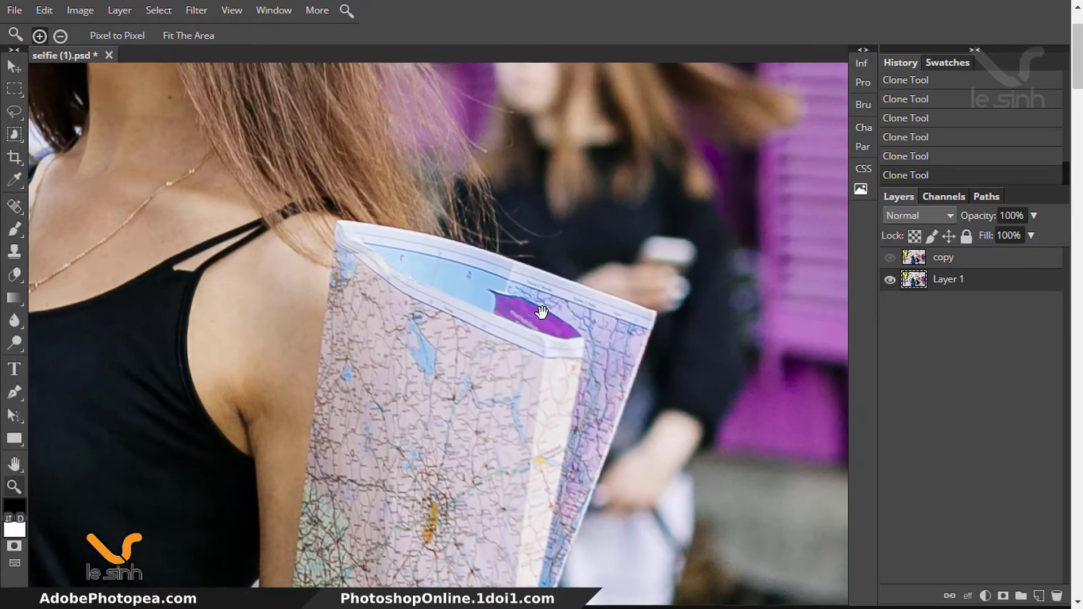
left_click(520, 305)
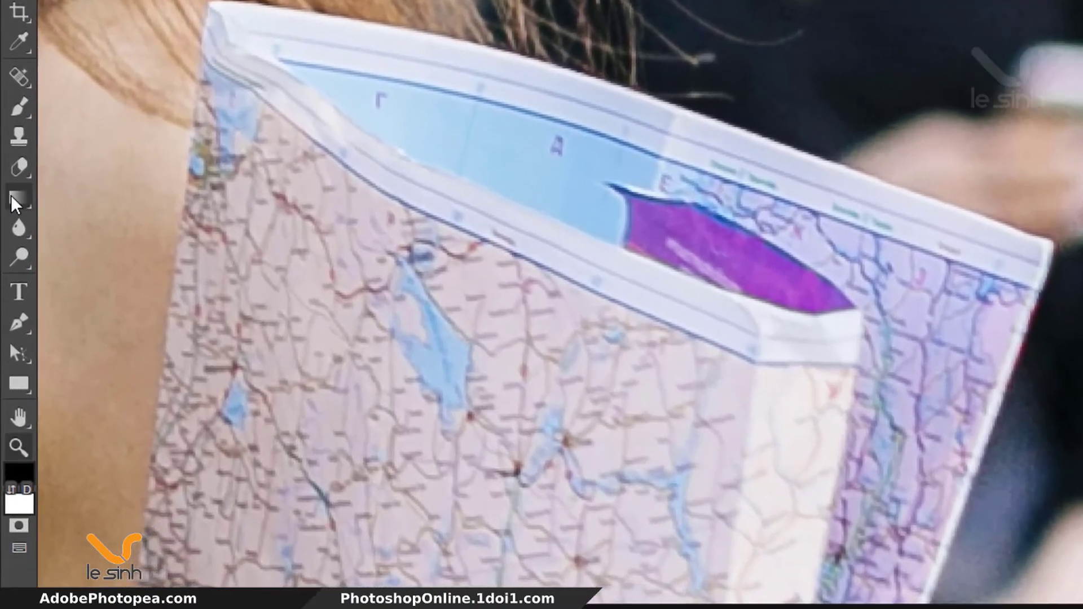
key("p")
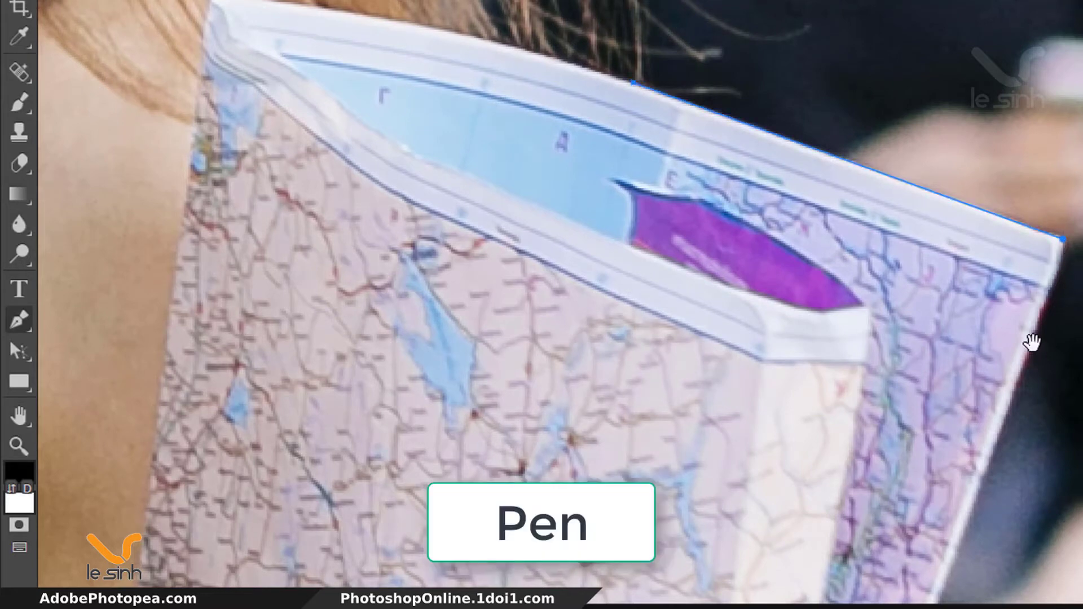
left_click_drag(1031, 341, 965, 138)
left_click(970, 125)
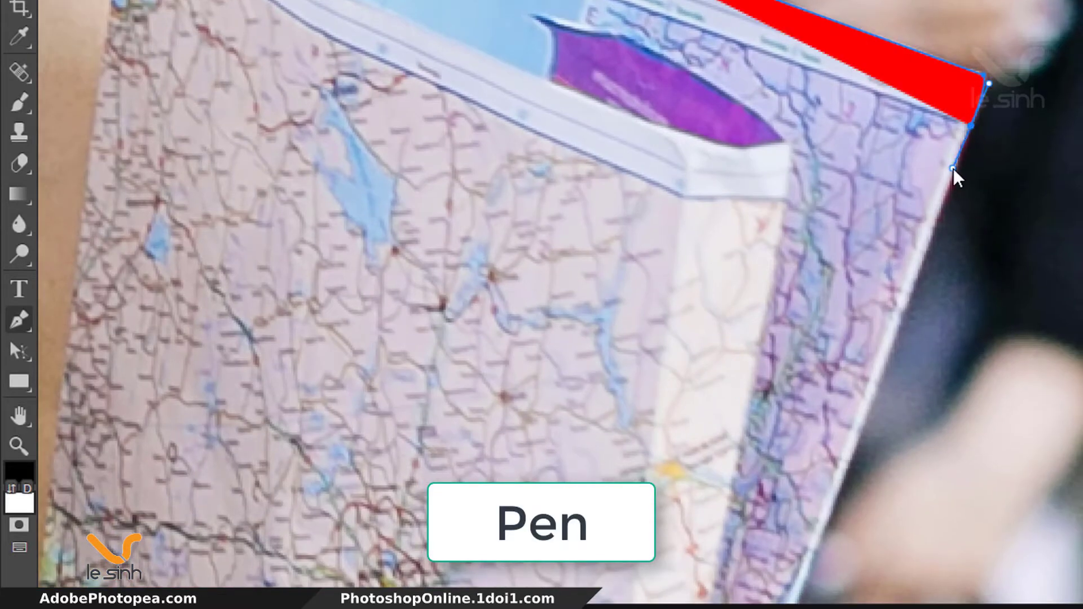
left_click_drag(921, 436, 953, 5)
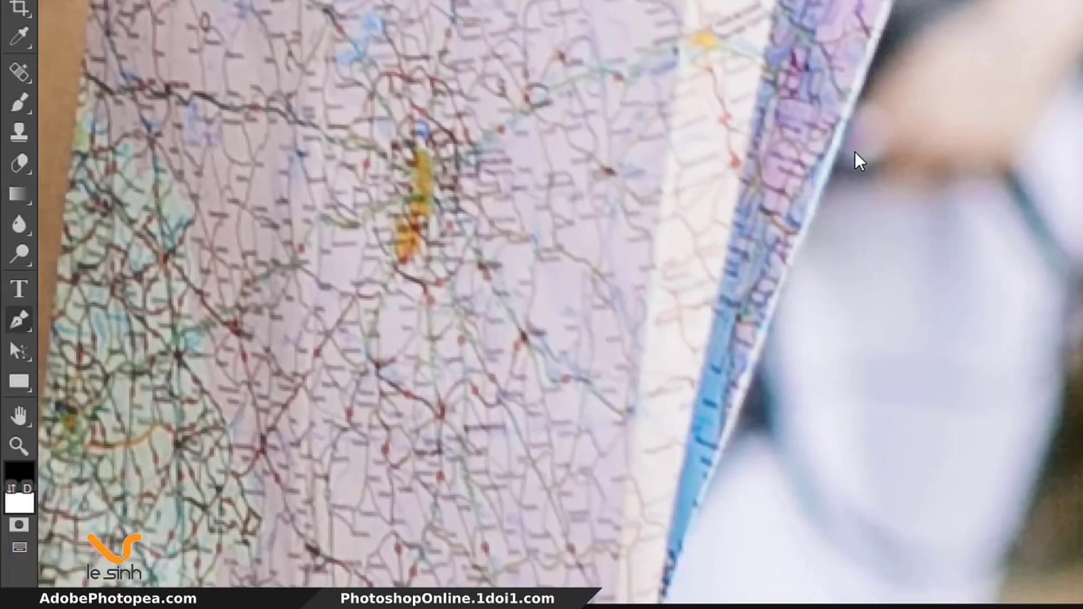
left_click(811, 220)
left_click_drag(802, 273, 856, 29)
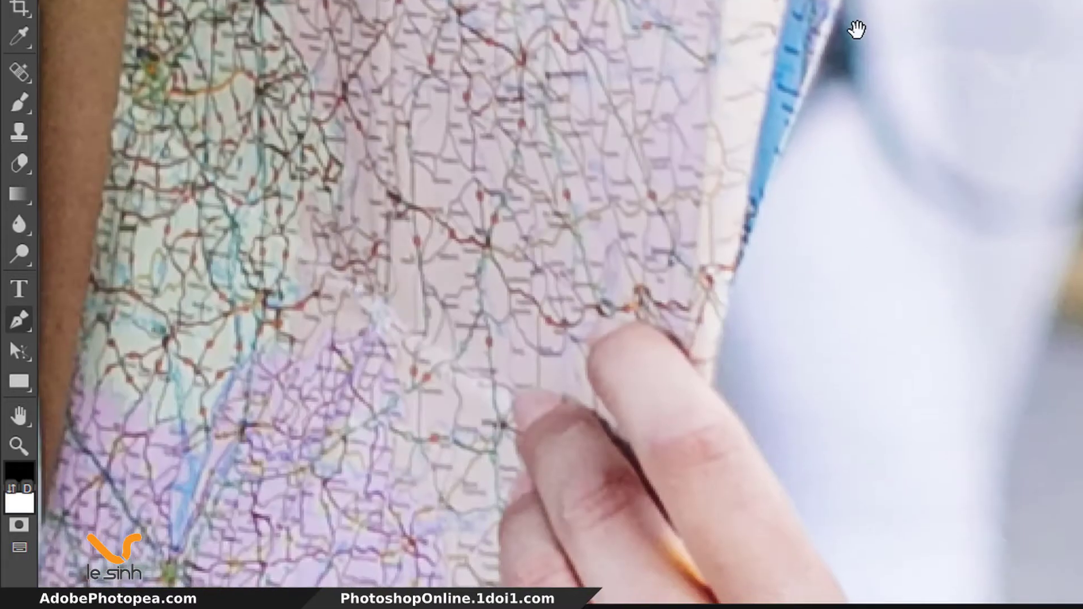
left_click(732, 282)
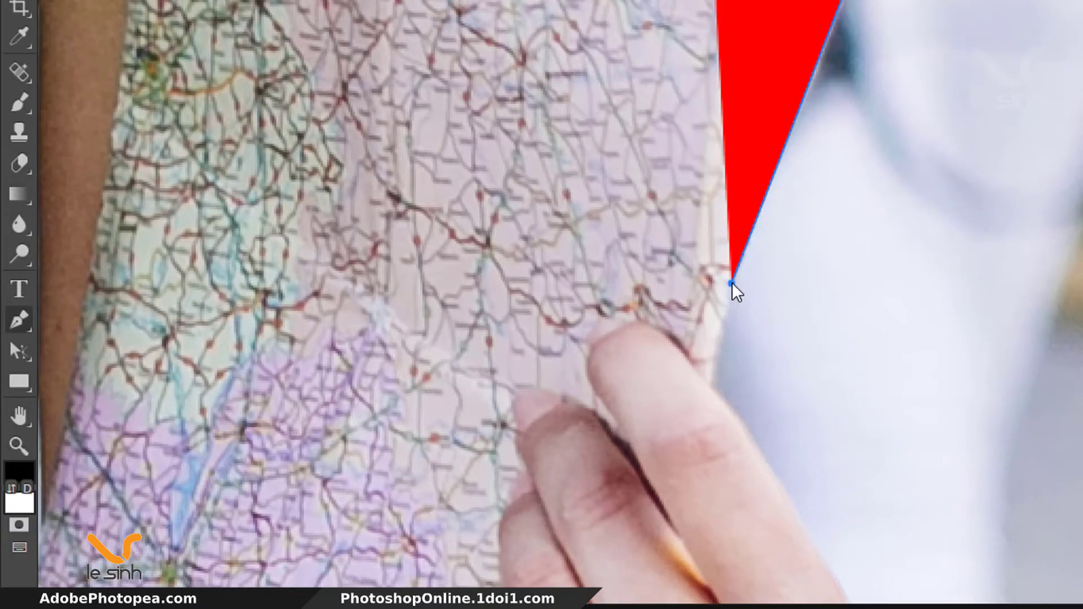
Step: Continue the pen path with curved points along the woman's index finger, knuckles and the outer contour of her hand
left_click_drag(732, 282, 710, 156)
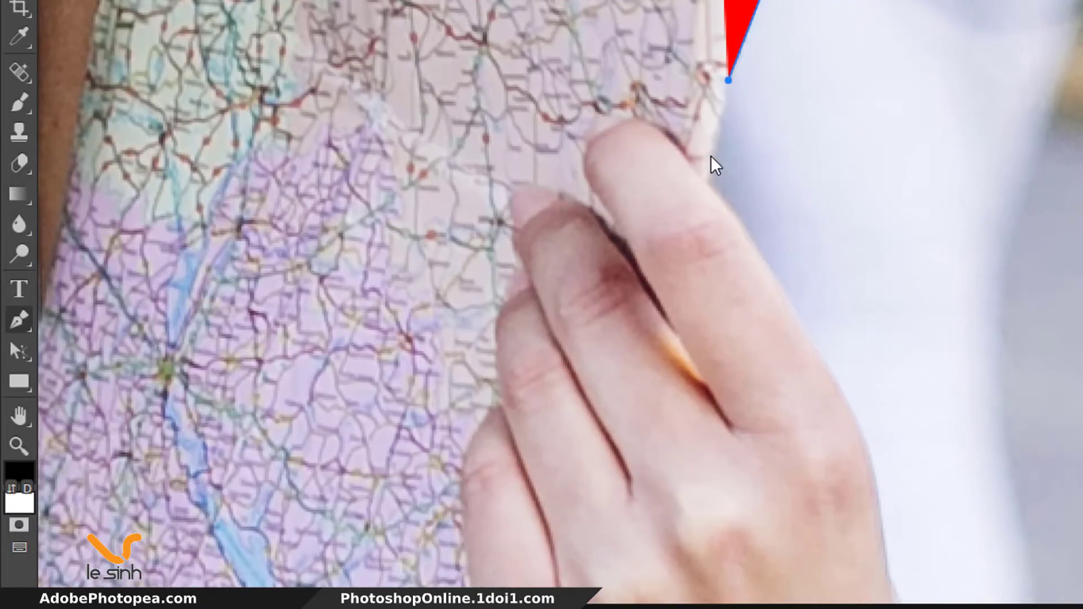
left_click(711, 187)
left_click_drag(807, 302, 634, 66)
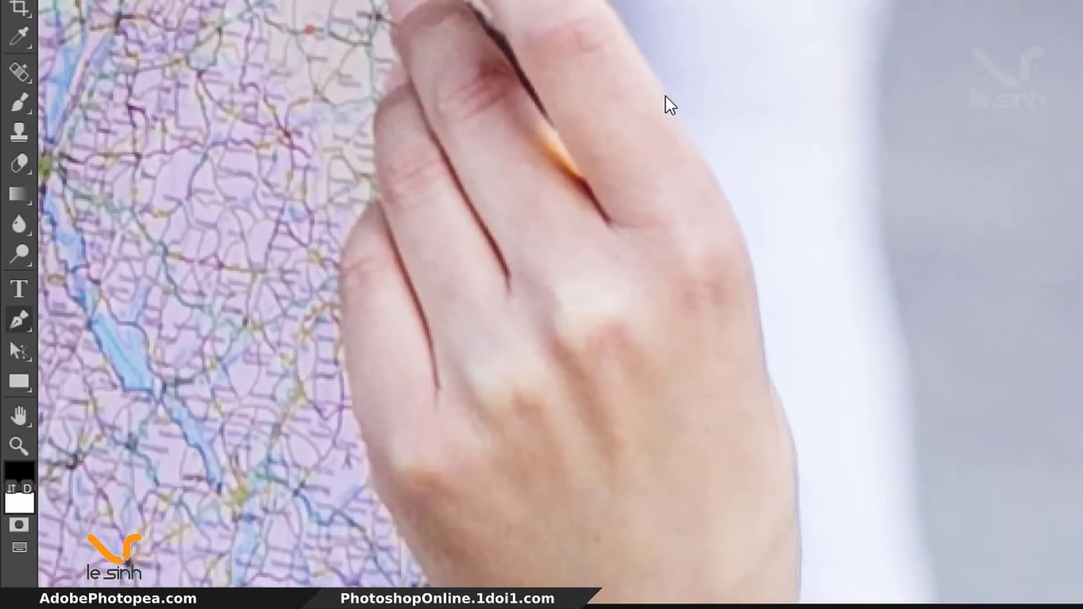
left_click(690, 137)
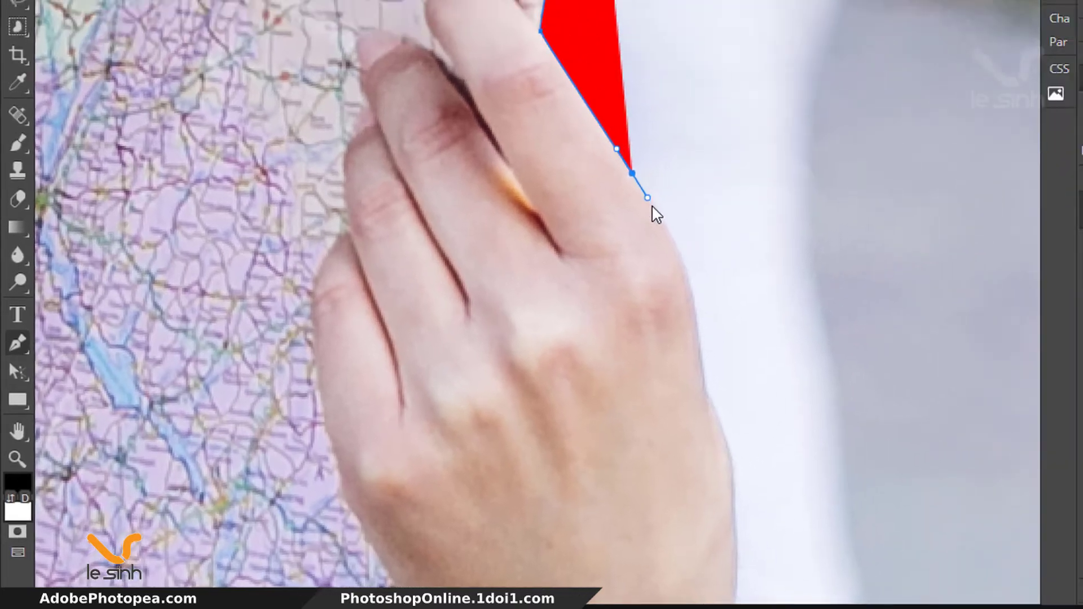
left_click_drag(784, 235, 715, 144)
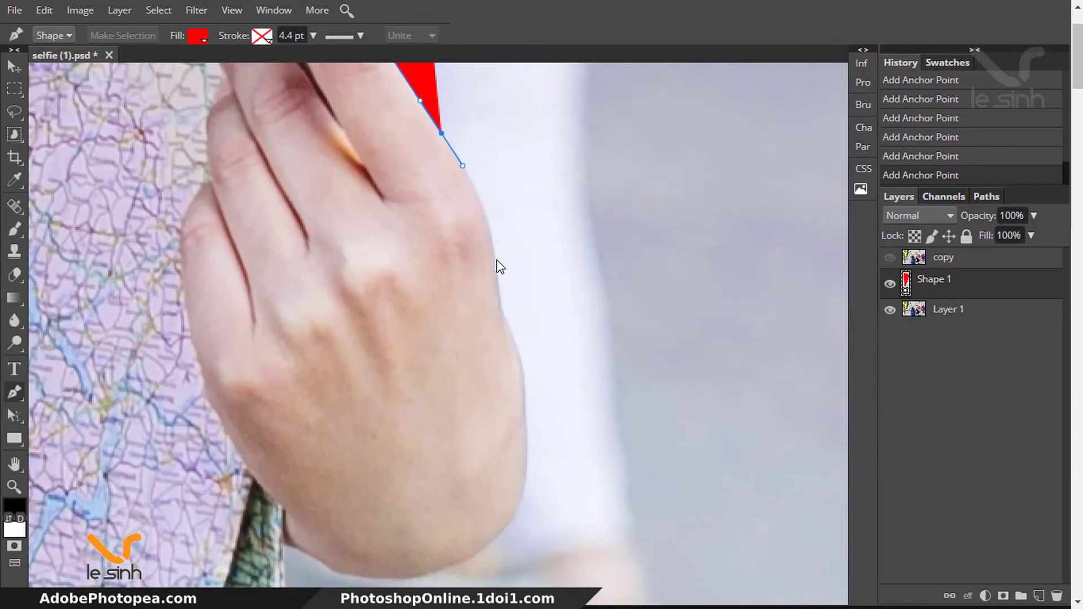
mouse_move(497, 259)
left_mouse_down()
mouse_move(502, 296)
mouse_move(503, 253)
left_mouse_up()
left_click_drag(511, 270, 533, 231)
left_click_drag(538, 282, 656, 256)
left_click_drag(511, 330, 350, 330)
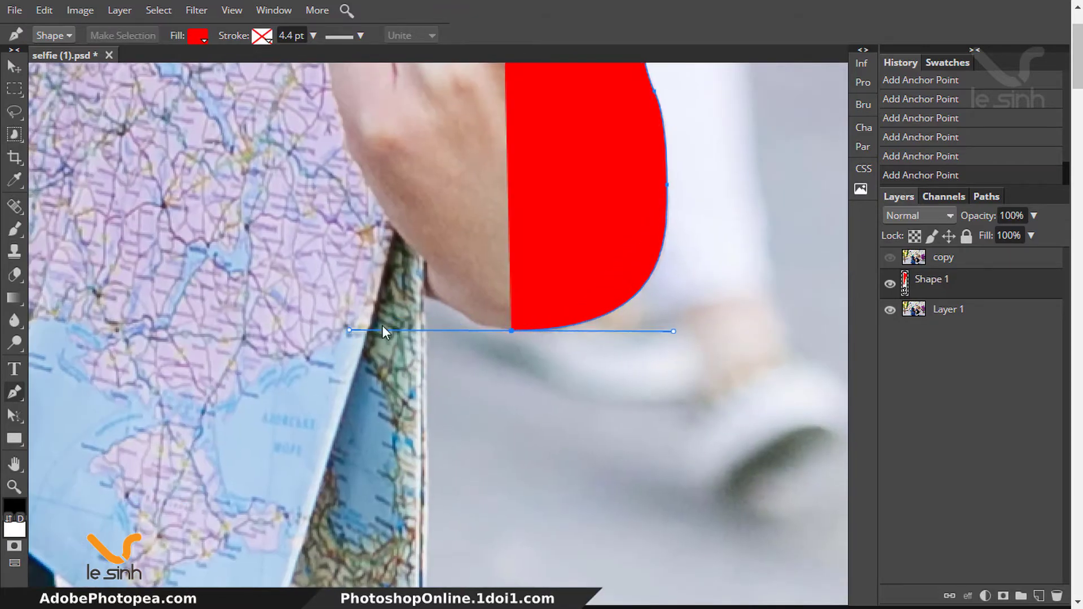
Step: Extend the path down the map's edge past the image's bottom, up the map's inner side, and close it at the start point
left_click(423, 297)
left_click_drag(432, 296, 479, 117)
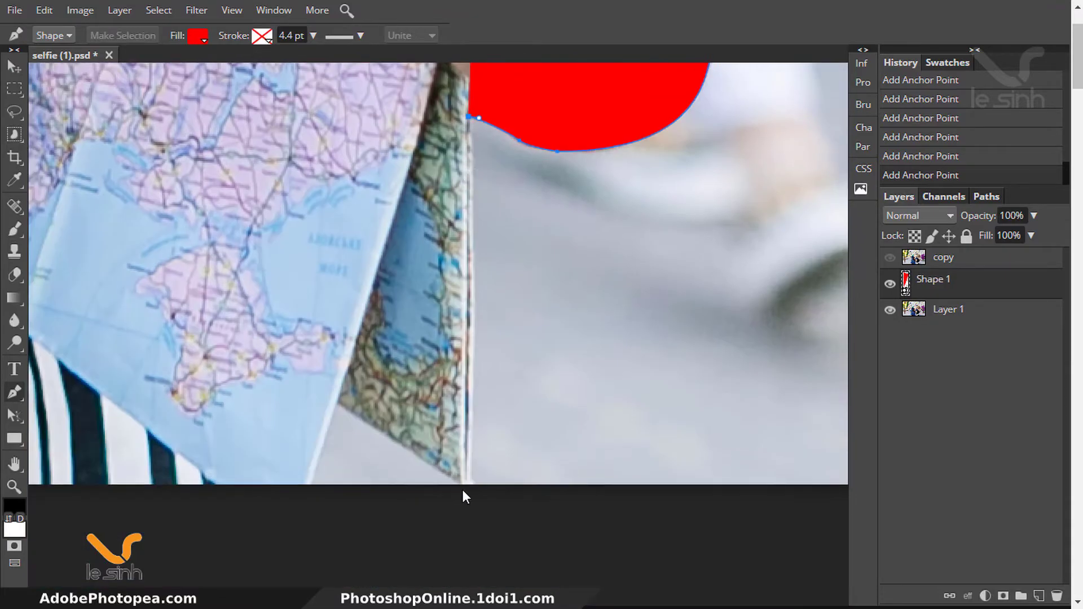
left_click(470, 483)
left_click_drag(298, 450, 711, 443)
key("ctrl+minus")
key("ctrl+minus")
key("ctrl+minus")
key("ctrl+minus")
left_click(442, 374)
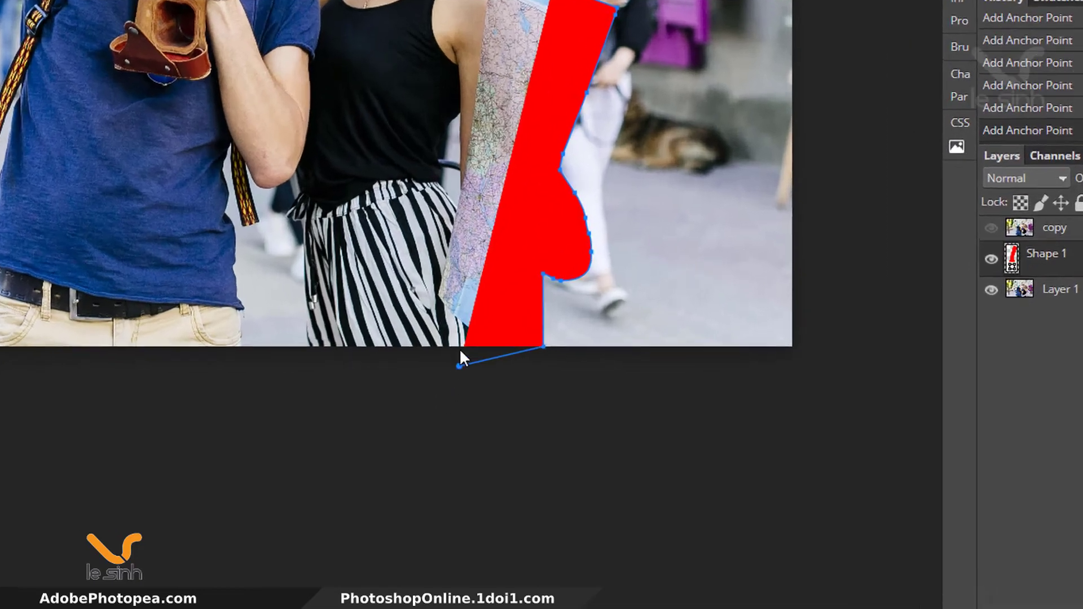
left_click(427, 278)
left_click_drag(471, 2, 441, 492)
left_click_drag(572, 182, 577, 179)
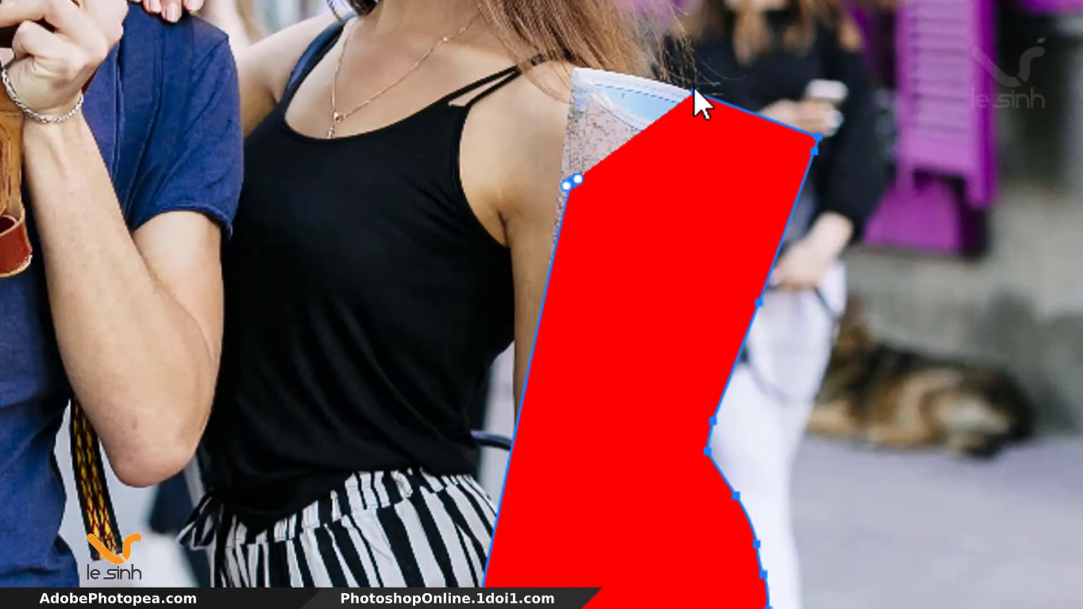
Step: Convert the closed path to an anti-aliased selection and copy that area of Layer 1 to a new layer
right_click(679, 192)
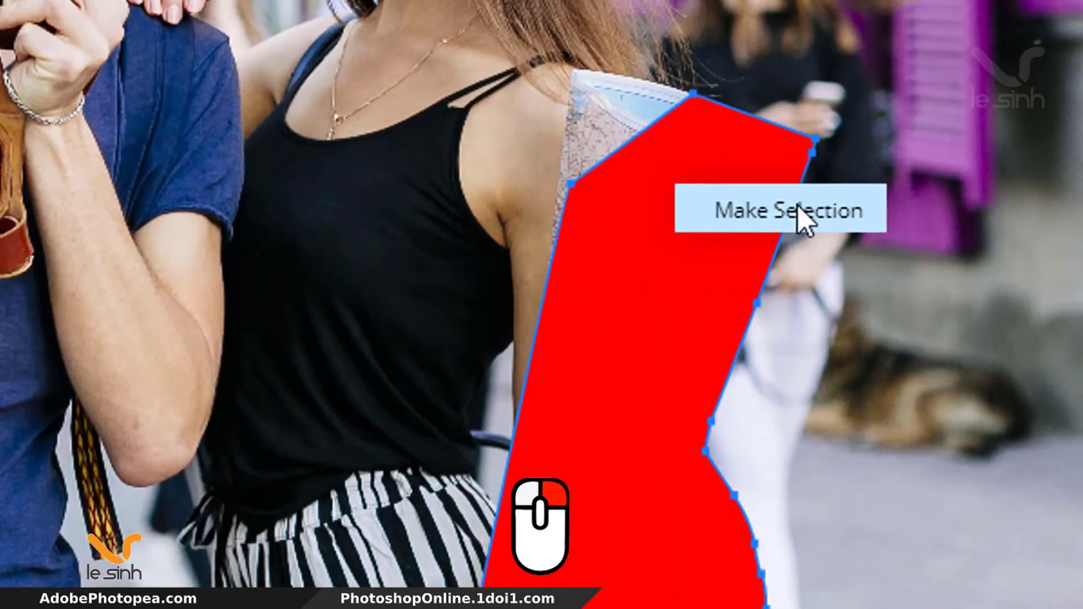
left_click(797, 214)
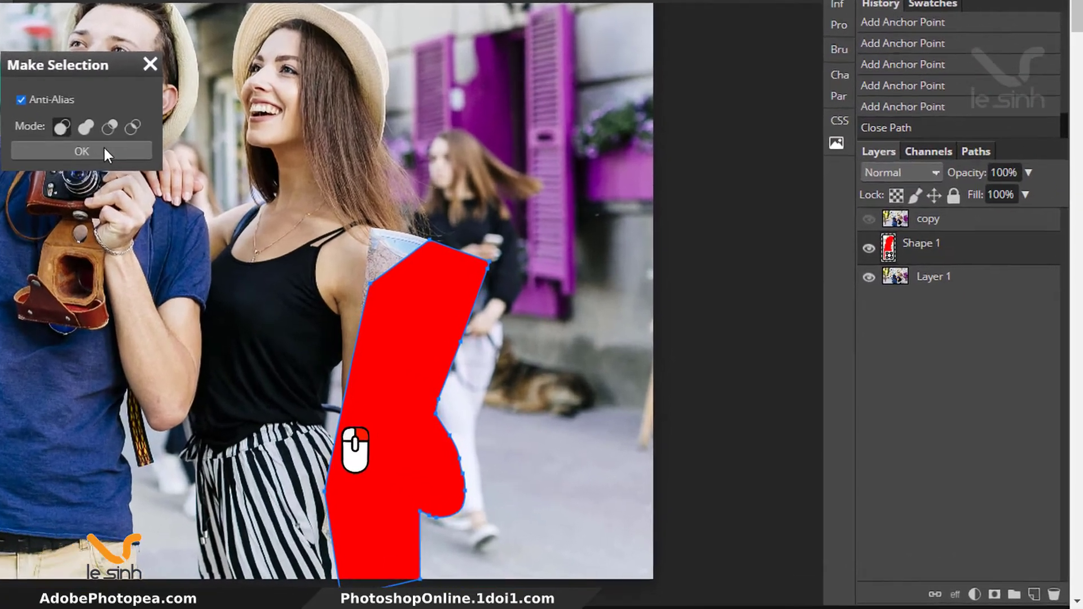
left_click(104, 88)
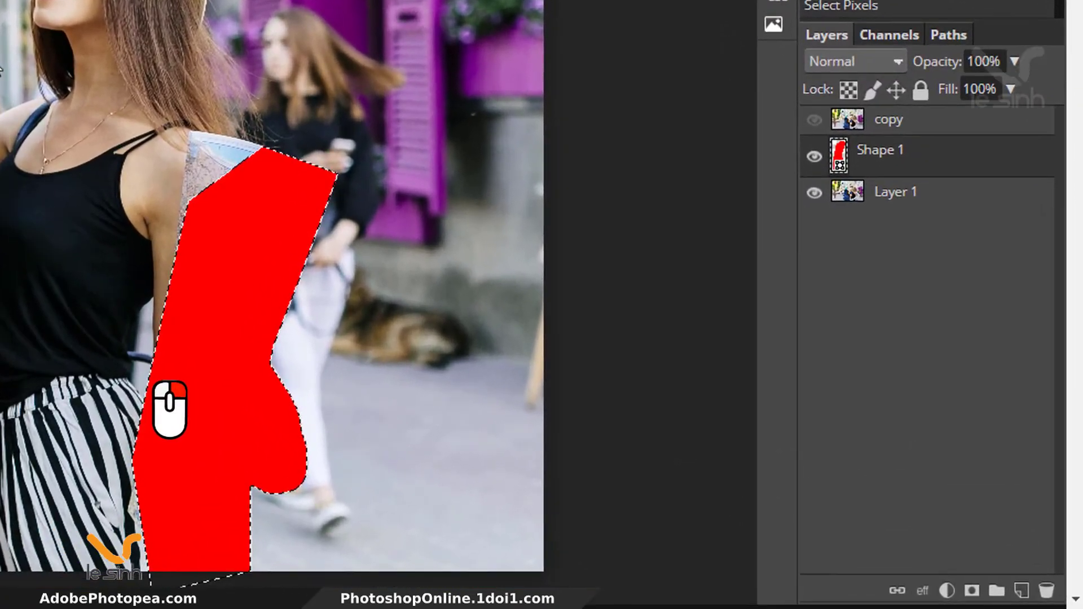
left_click(905, 193)
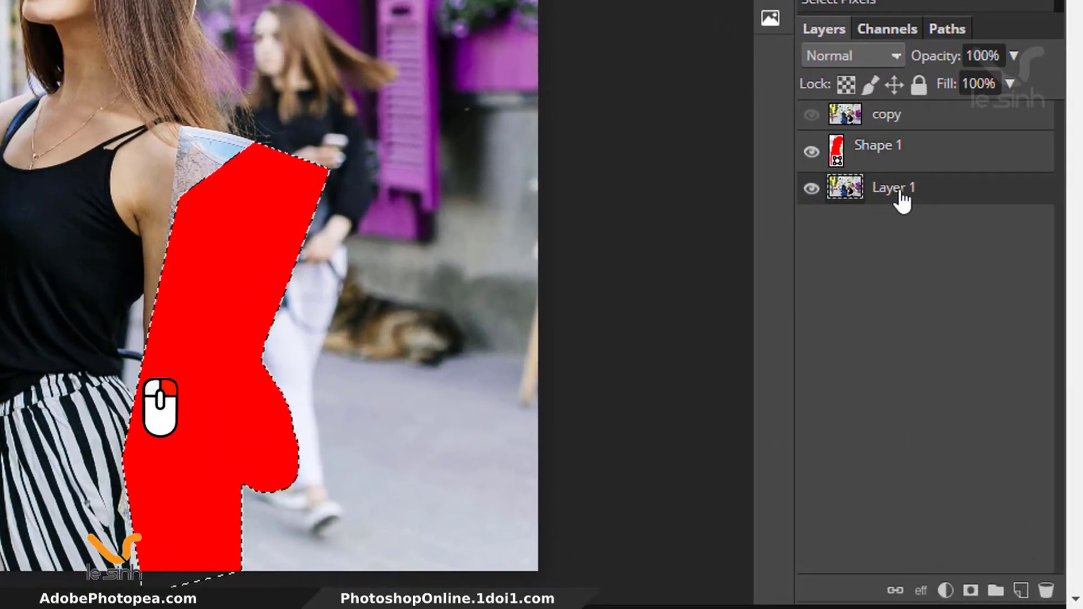
key("ctrl+j")
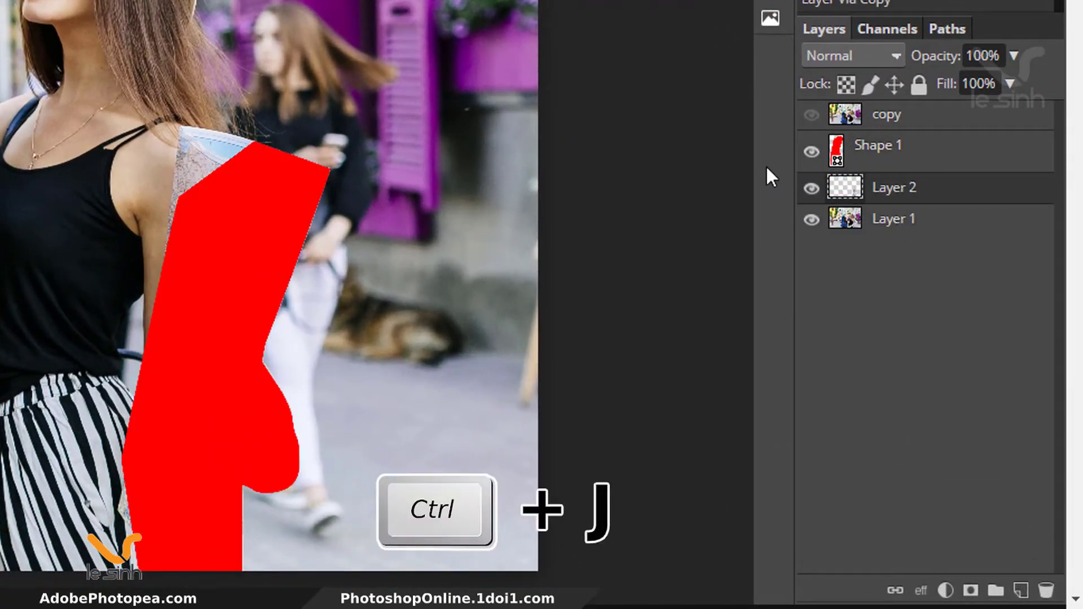
Step: Hide Shape 1, show the copy layer, and move Layer 2 to the top of the layer stack
left_click(812, 152)
left_click(823, 115)
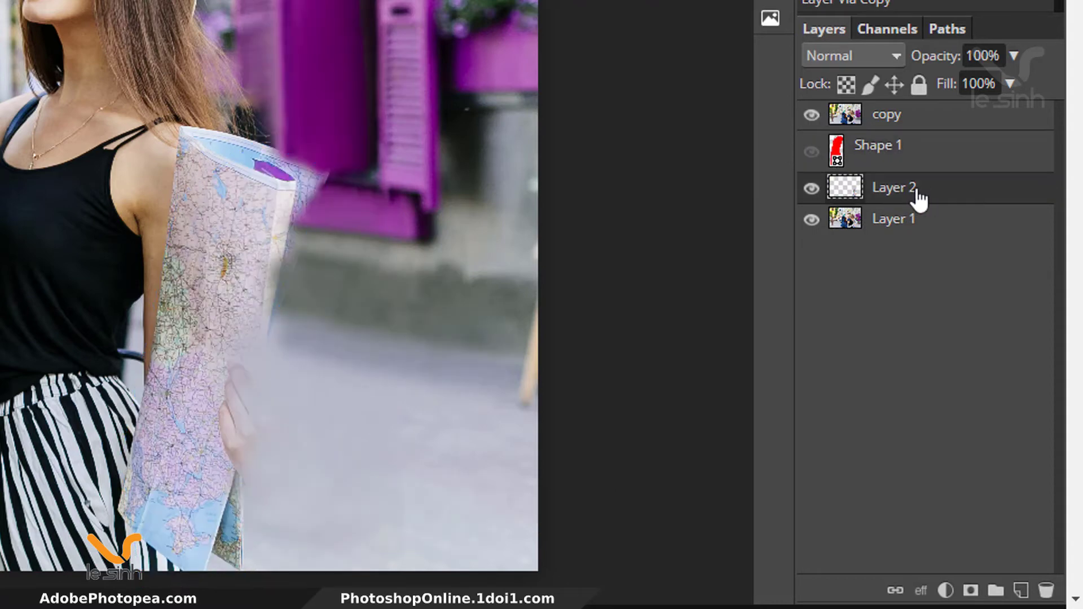
left_click_drag(919, 198, 903, 112)
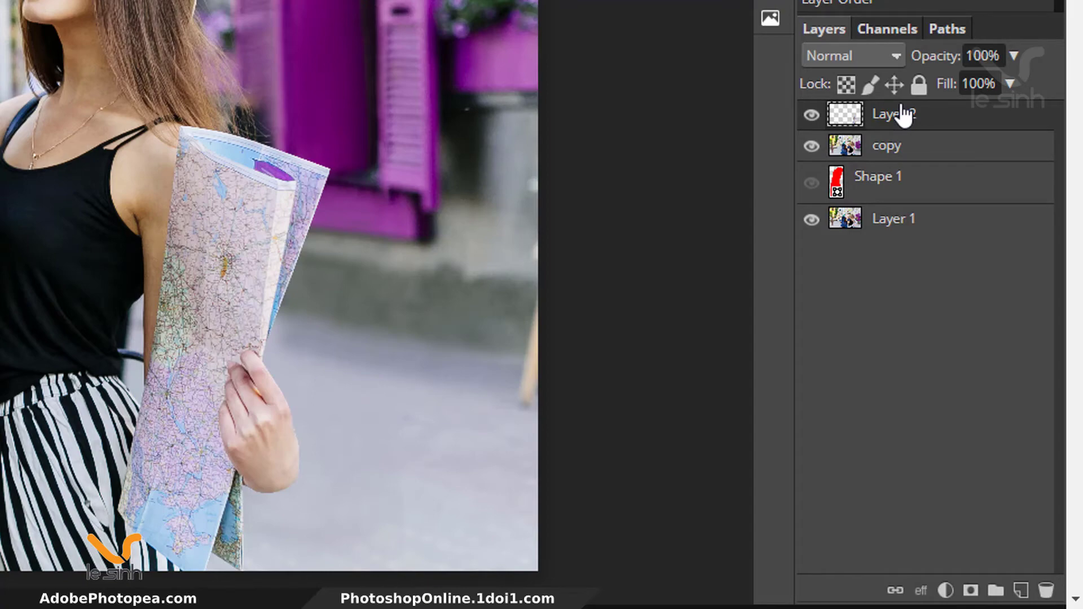
Step: Compare the woman's waist tie with the original, leaving the copy layer hidden and Layer 1 selected
left_click_drag(122, 293, 174, 186)
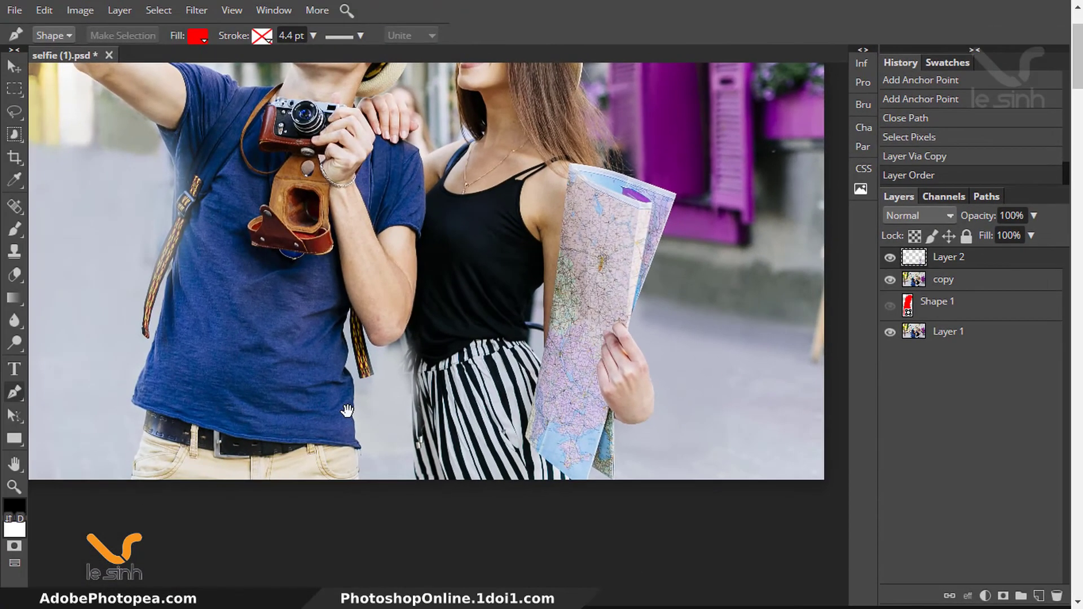
key("z")
left_click(383, 406)
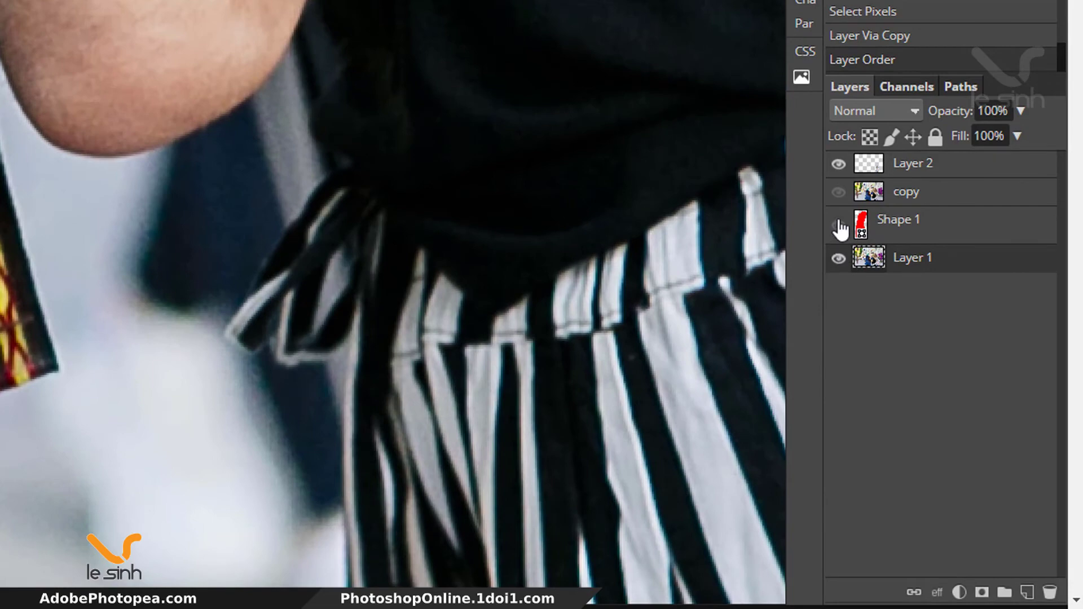
left_click(839, 193)
left_click(839, 193)
left_click(839, 193)
left_click(839, 193)
left_click(839, 193)
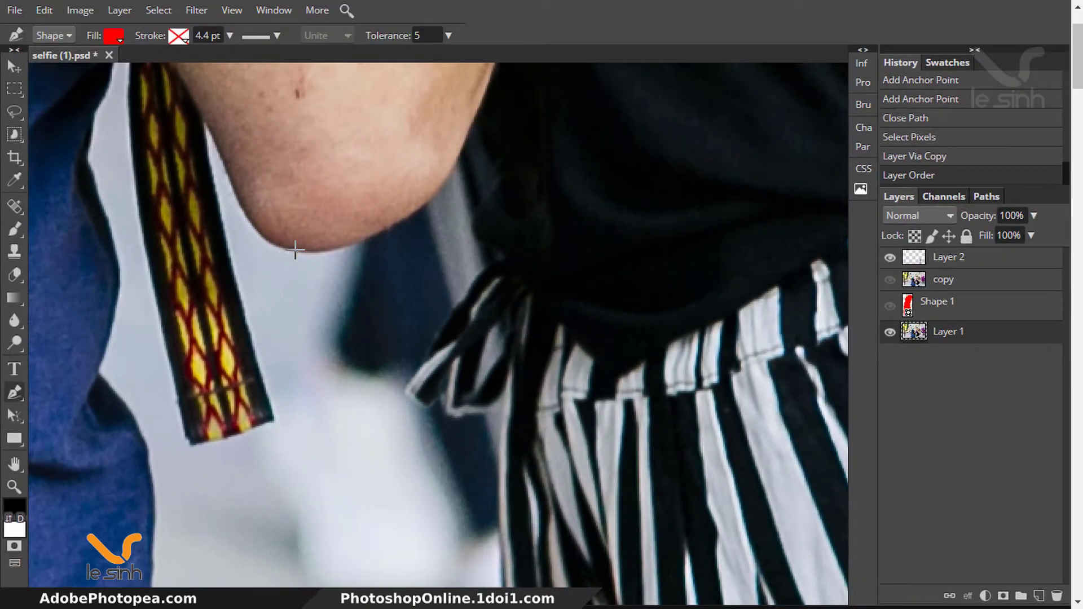
Step: Start a Pen shape path under the man's elbow and trace the elbow's edge up to the woman's black top
right_click(17, 395)
left_click(63, 393)
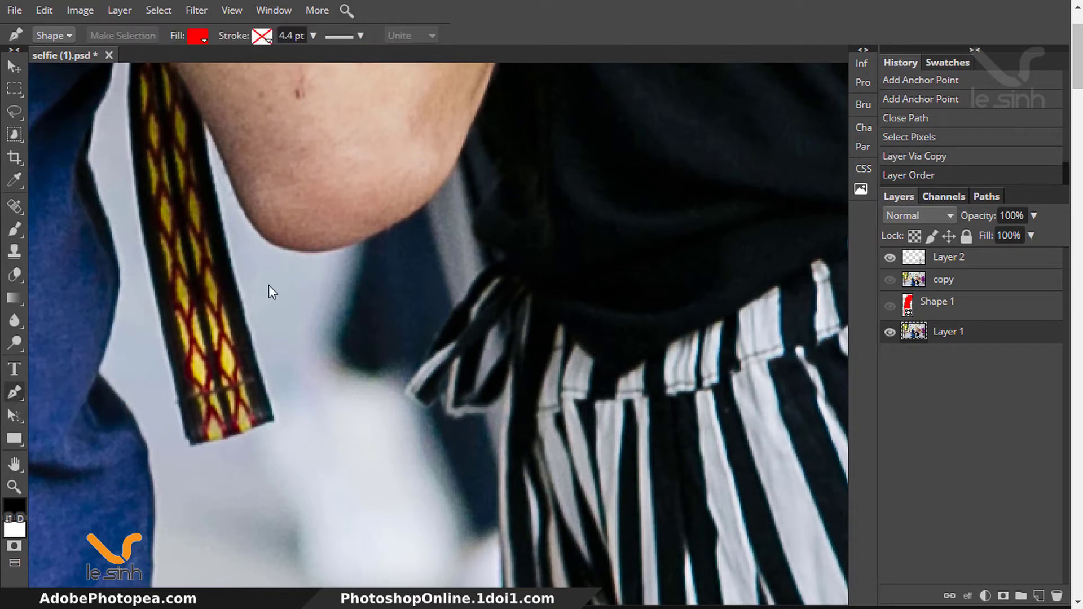
left_click(286, 247)
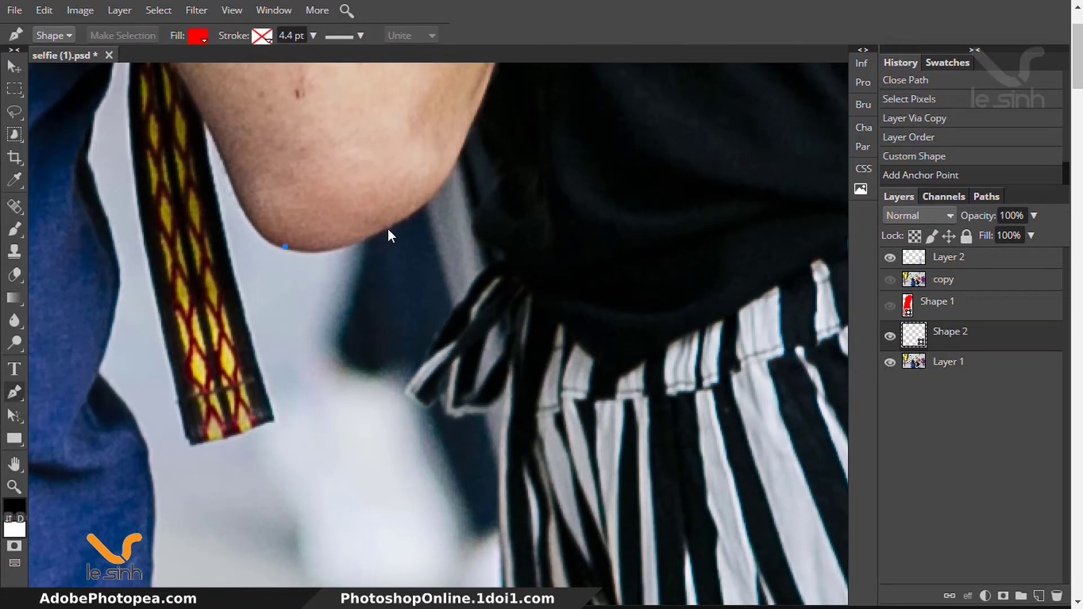
left_click_drag(389, 228, 434, 190)
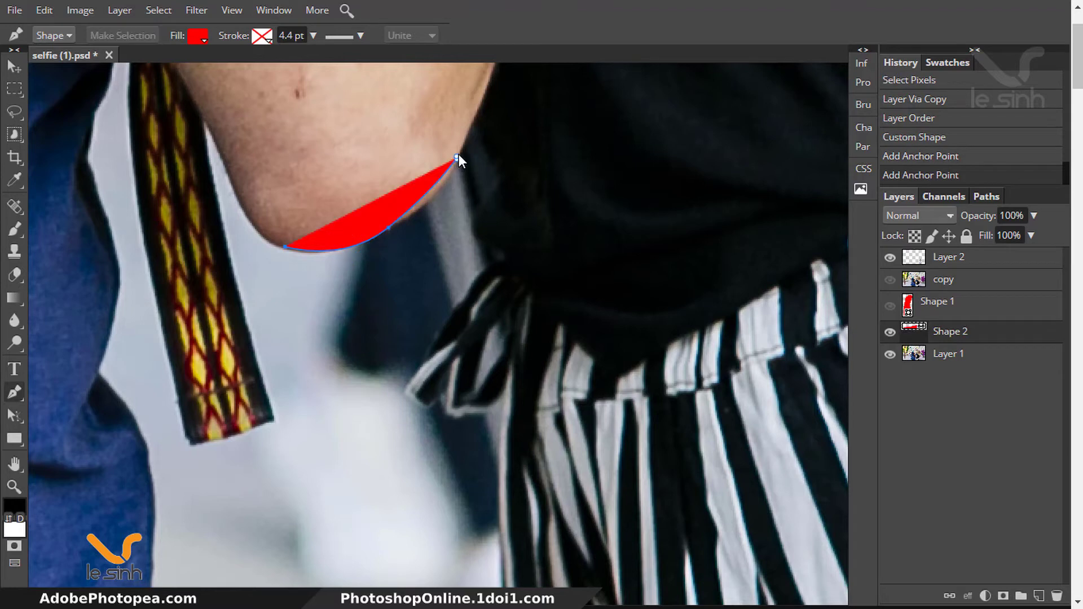
key("ctrl+z")
left_click_drag(339, 246, 377, 236)
left_click(414, 221)
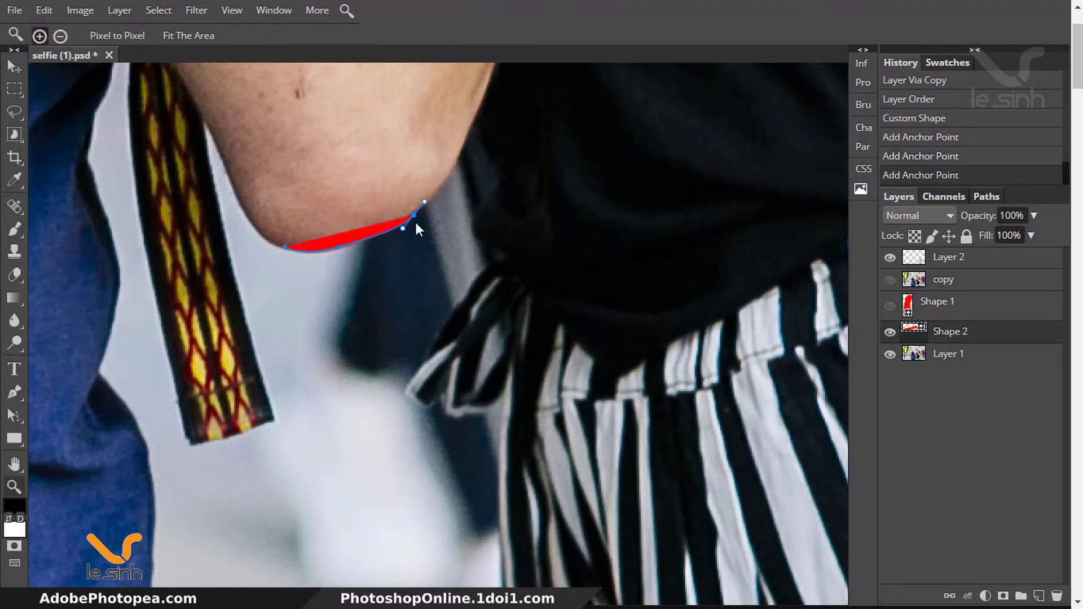
key("ctrl+z")
left_click(419, 208)
left_click_drag(456, 154, 463, 140)
left_click(455, 154, "alt")
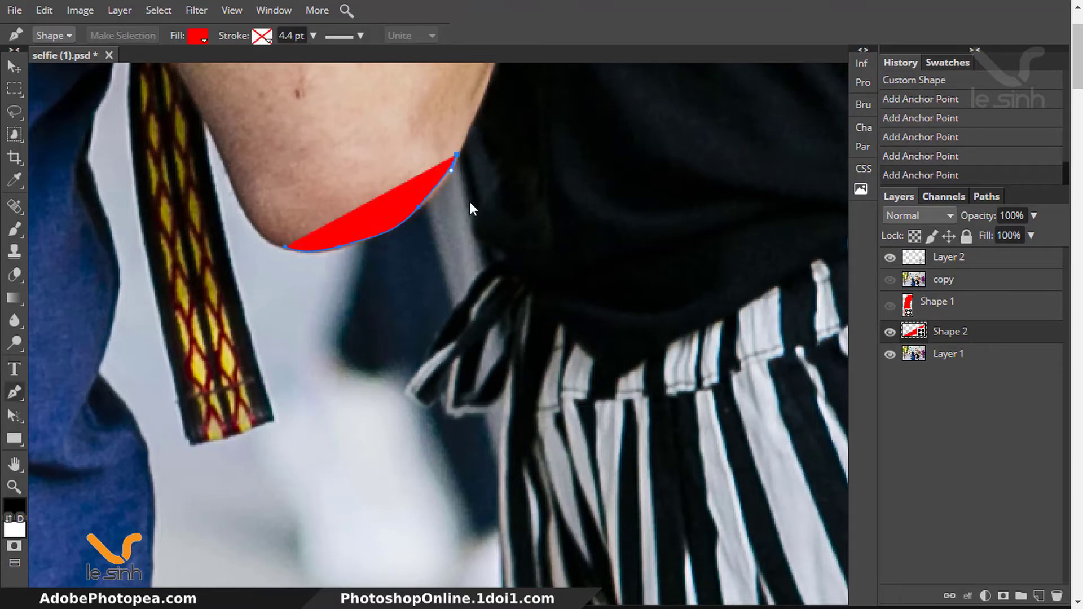
Step: Continue the path down the black top's edge and around the outline of the waist tie's loops
left_click(470, 201)
left_click(478, 238)
left_click_drag(483, 263, 490, 225)
left_click_drag(442, 291, 432, 310)
left_click(421, 331)
left_click_drag(411, 347, 414, 347)
left_click(435, 364)
left_click(449, 348)
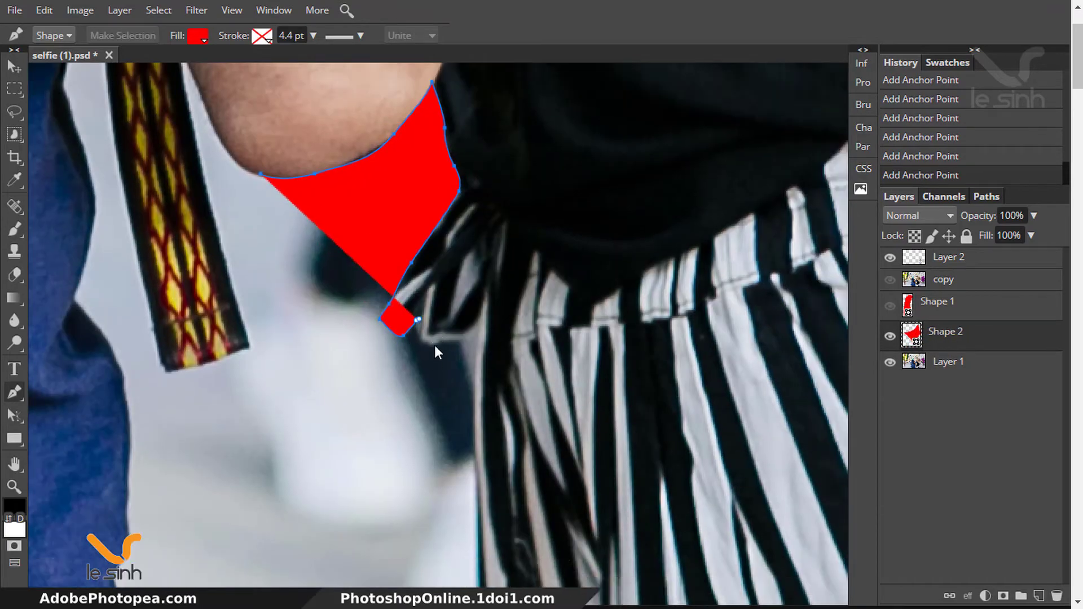
left_click(430, 344)
left_click(448, 340)
left_click(473, 338)
Step: Trace down the striped trousers' outer edge and close the path back through the trousers, black top and forearm
left_click(480, 176)
left_click(475, 269)
left_click_drag(483, 276, 482, 299)
left_click_drag(485, 389, 500, 289)
left_click_drag(500, 288, 500, 322)
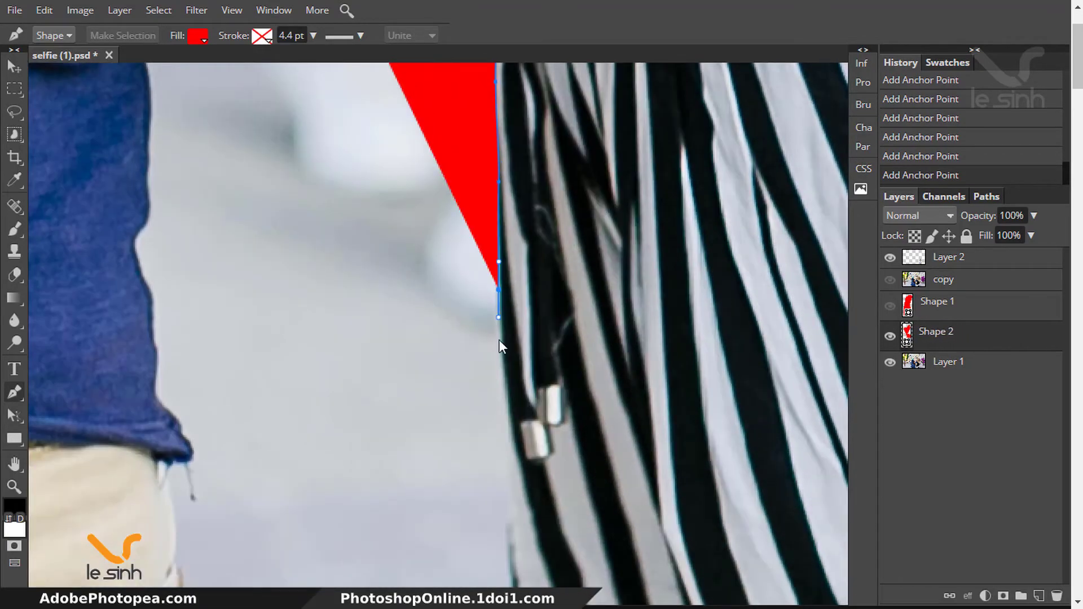
left_click(511, 428)
left_click(661, 449)
left_click_drag(682, 130, 693, 485)
left_click(693, 478)
left_click(621, 241)
left_click(263, 222)
left_click(18, 281)
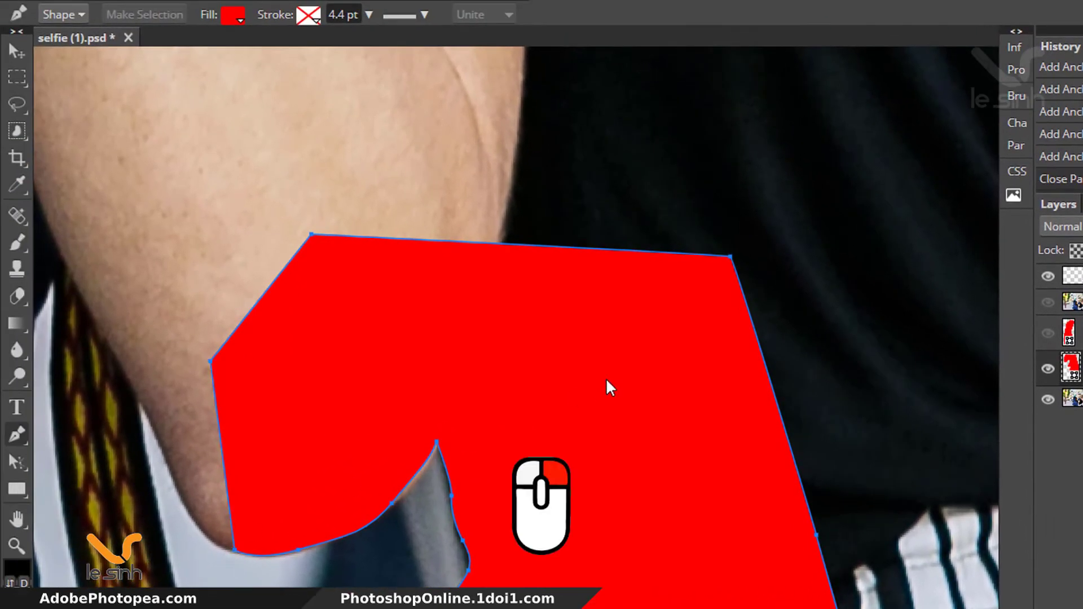
Step: Convert the closed path to a selection and copy that area of Layer 1 to a new layer
right_click(608, 385)
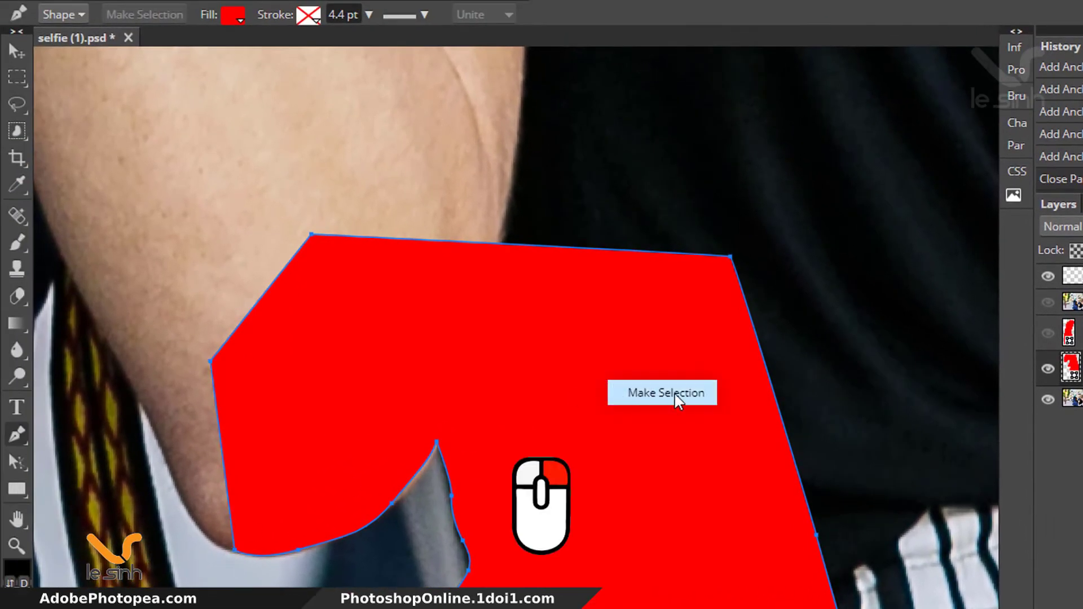
left_click(675, 391)
key("Return")
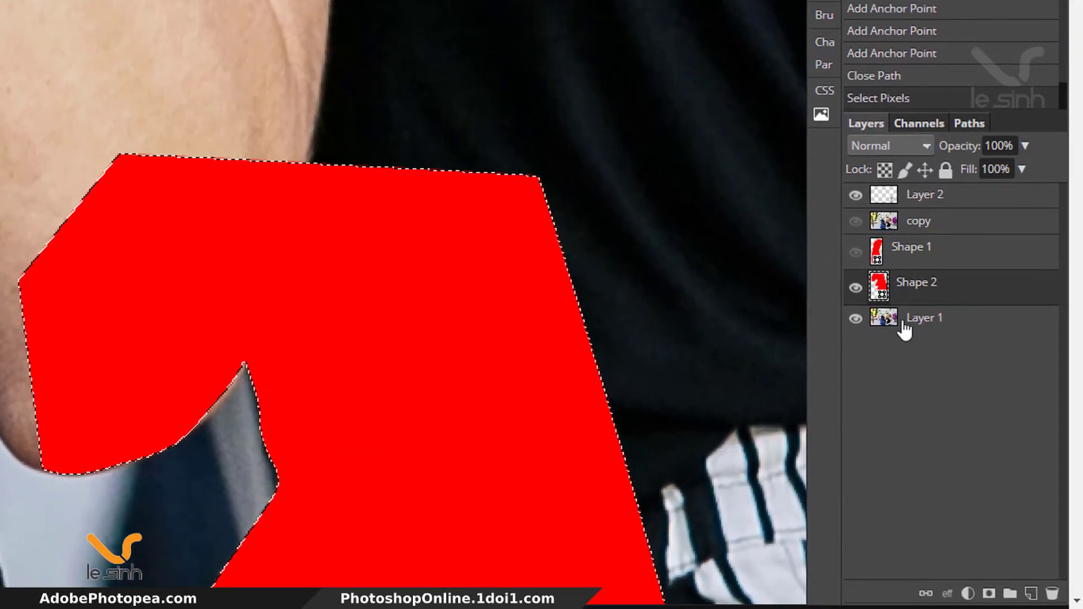
left_click(929, 321)
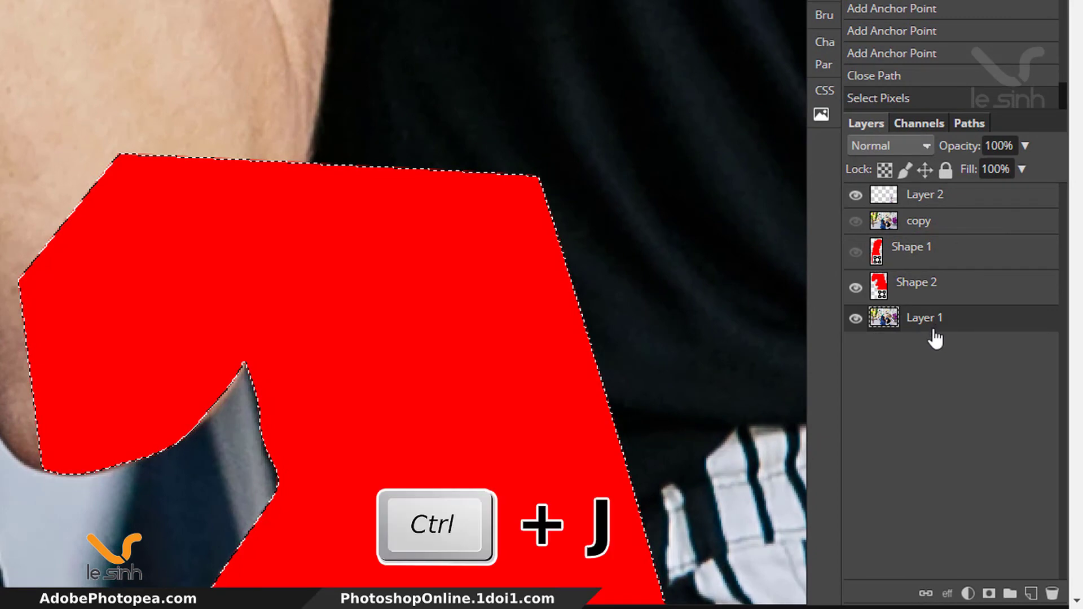
key("ctrl+j")
Step: Hide Shape 2, show the copy layer, and move Layer 3 directly above it, beneath Layer 2
left_click(856, 289)
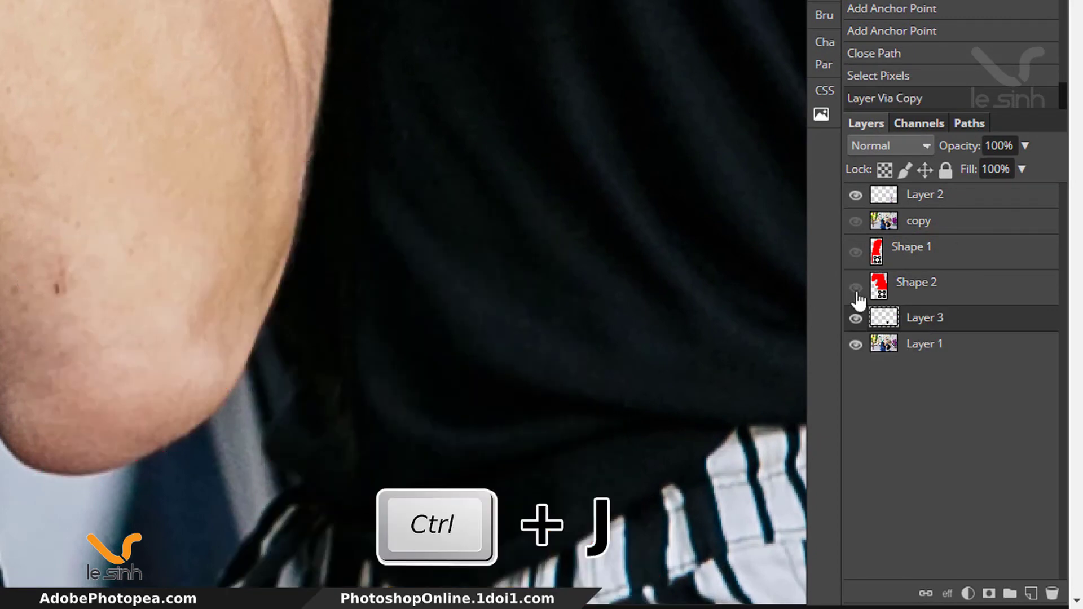
left_click(855, 223)
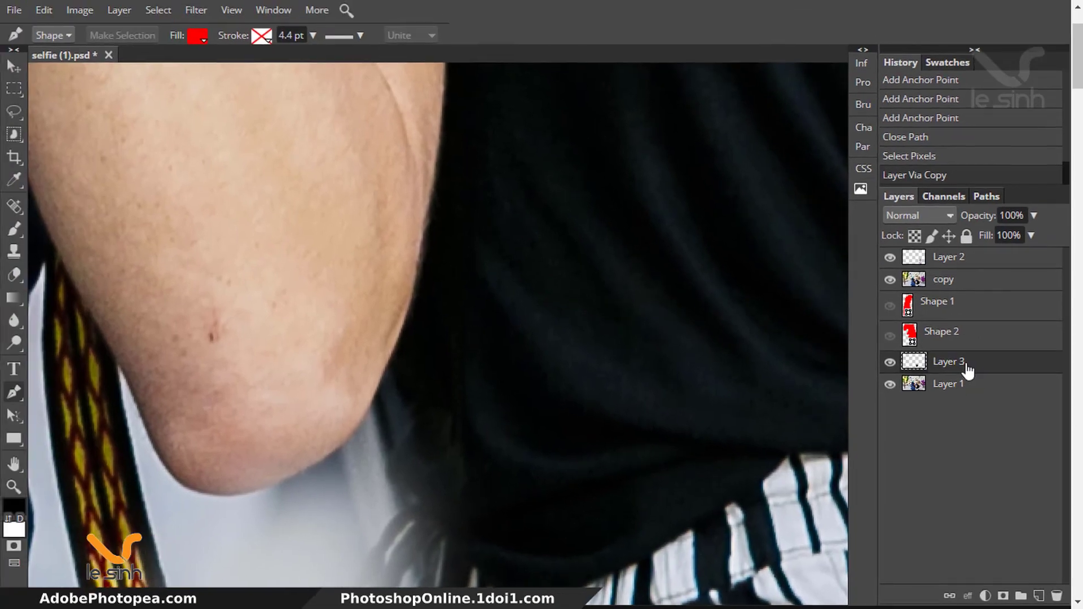
left_click_drag(941, 323, 939, 200)
left_click_drag(960, 263, 959, 263)
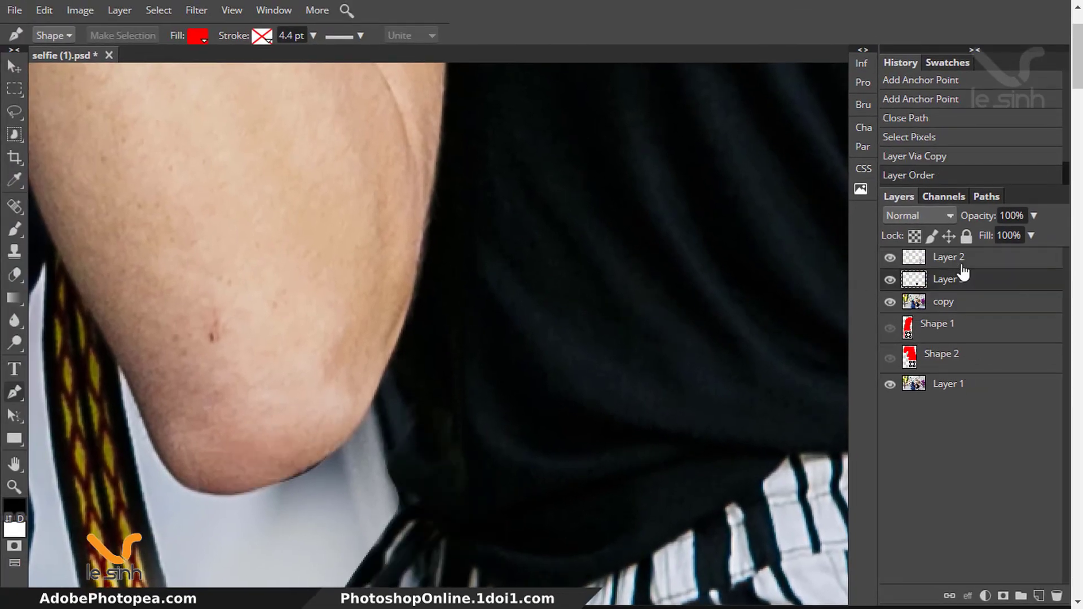
Step: Compare the man's shirt side and backpack strap with the original, leaving the copy layer hidden and Layer 1 selected
key("ctrl+minus")
key("ctrl+minus")
key("ctrl+minus")
key("ctrl+minus")
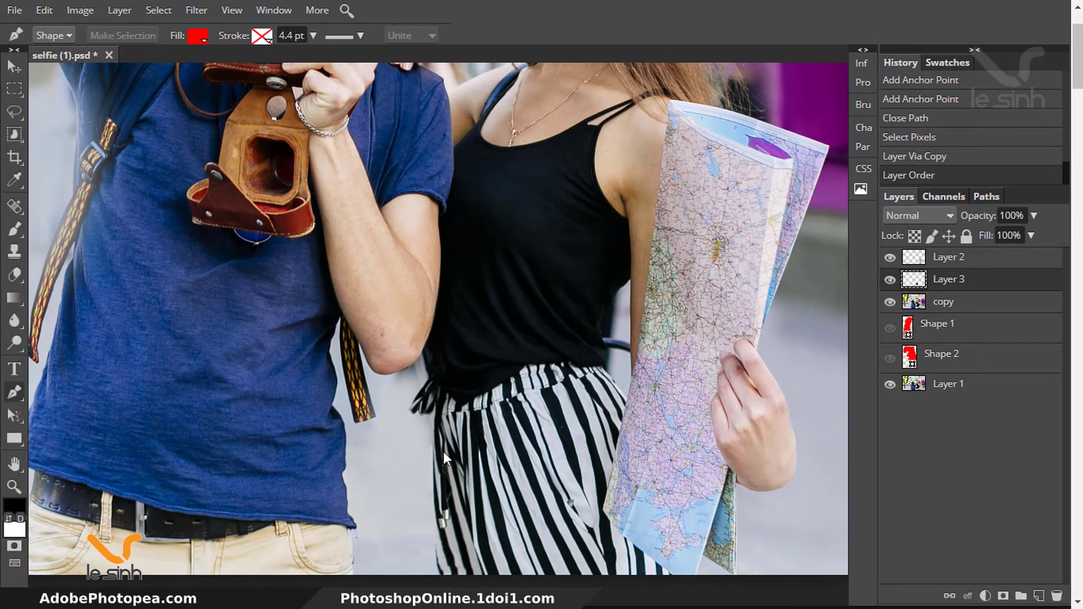
key("z")
left_click(302, 502)
left_click(302, 502)
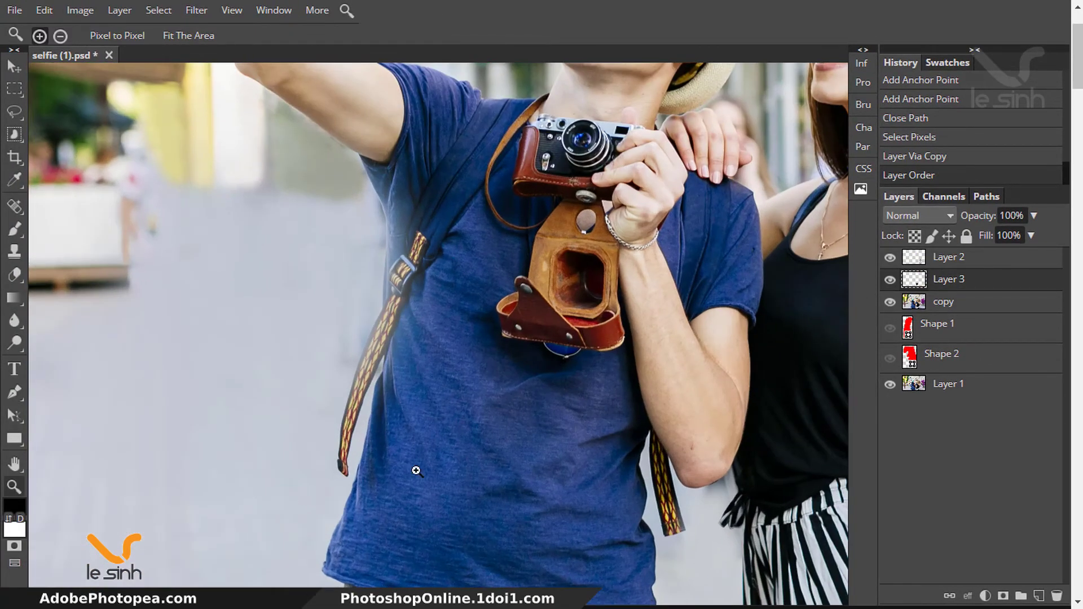
left_click(890, 305)
left_click(954, 395)
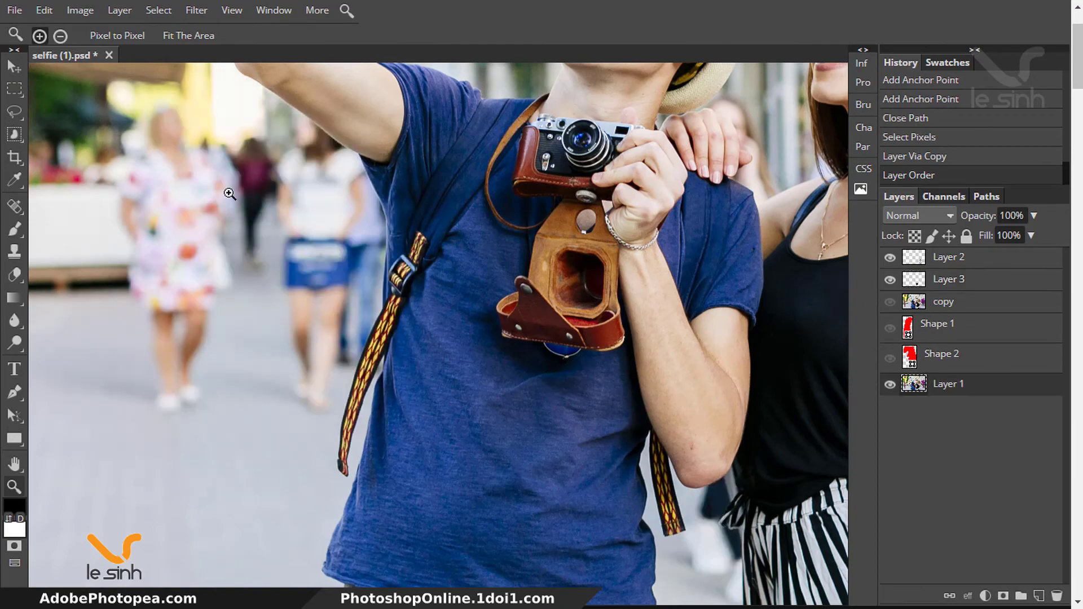
left_click(890, 303)
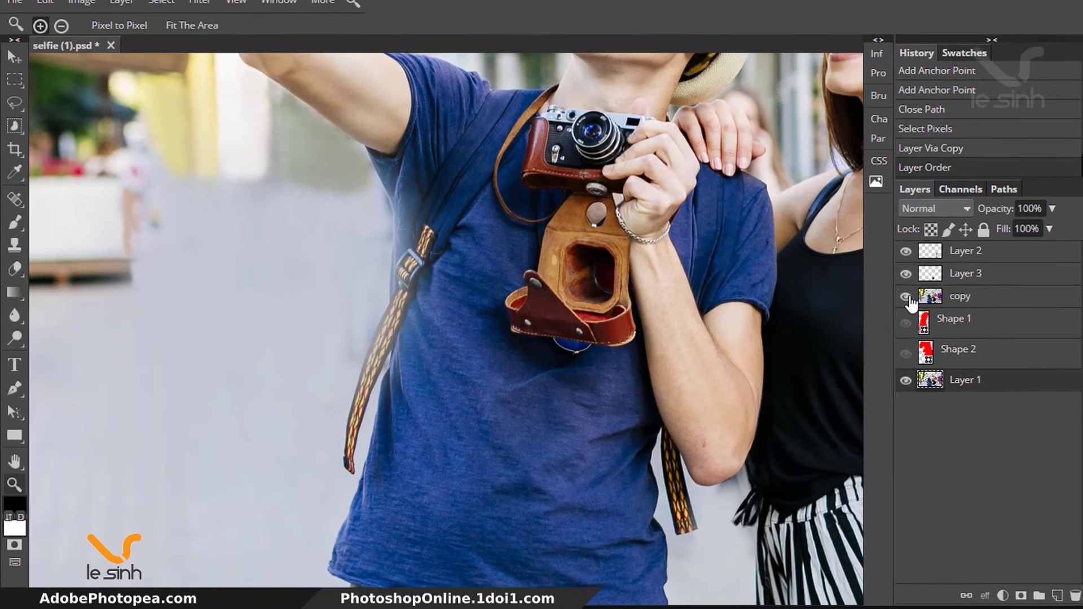
left_click(890, 302)
Step: Start a Pen shape path on the shirt's side near the strap tip and trace up to where strap and shirt meet
left_click(366, 443)
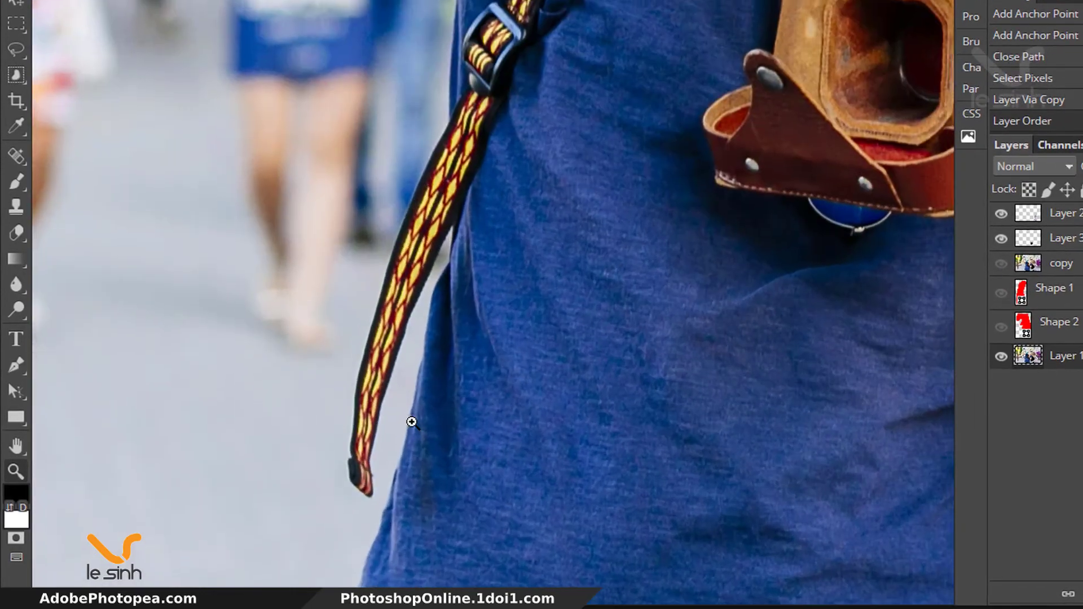
key("p")
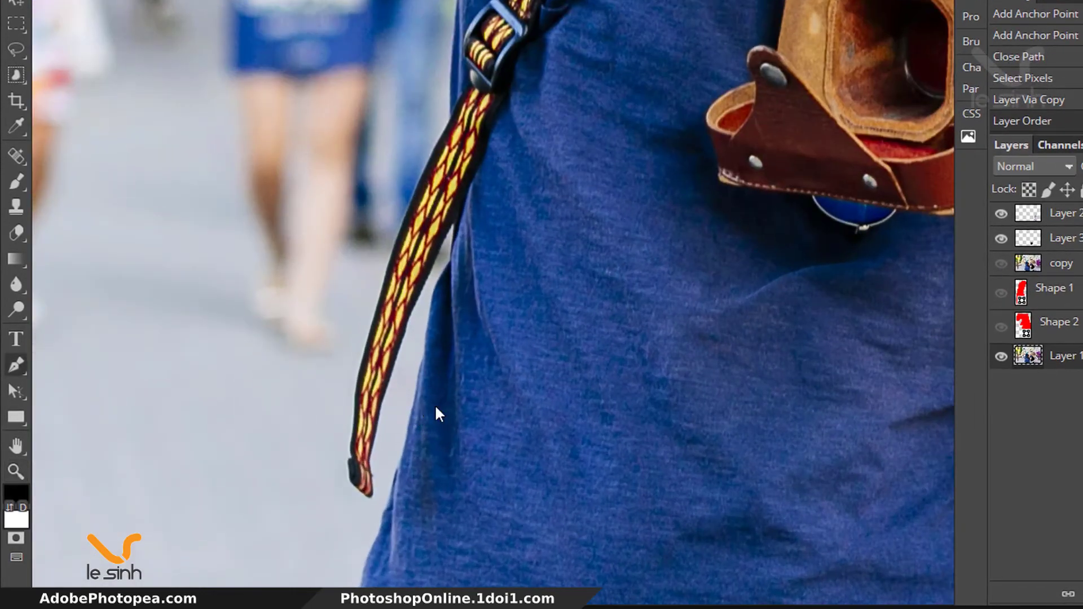
left_click(393, 477)
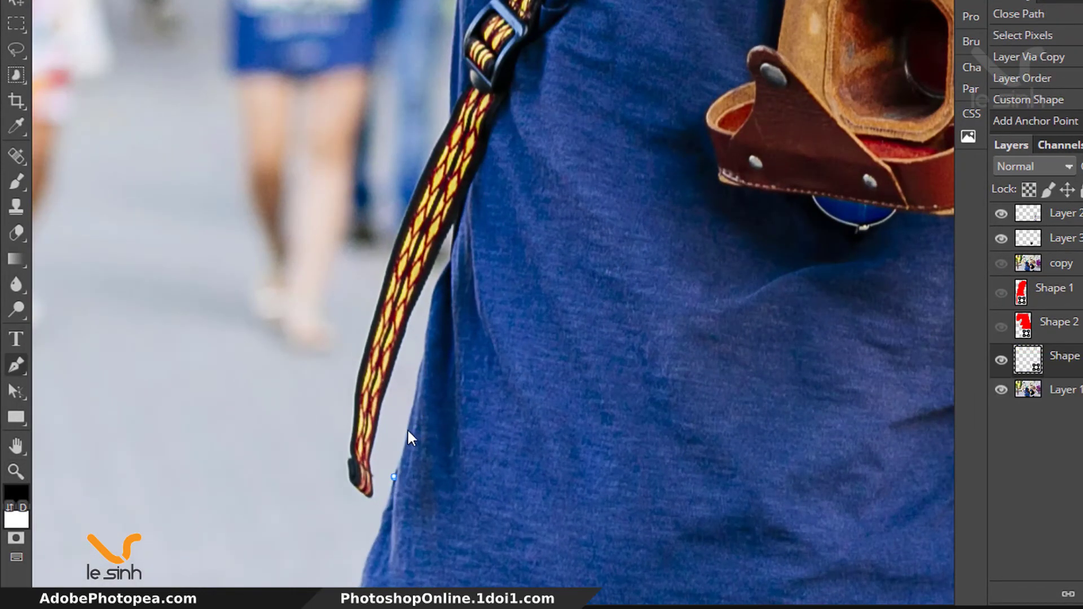
left_click(414, 398)
left_click(422, 359)
left_click(433, 296)
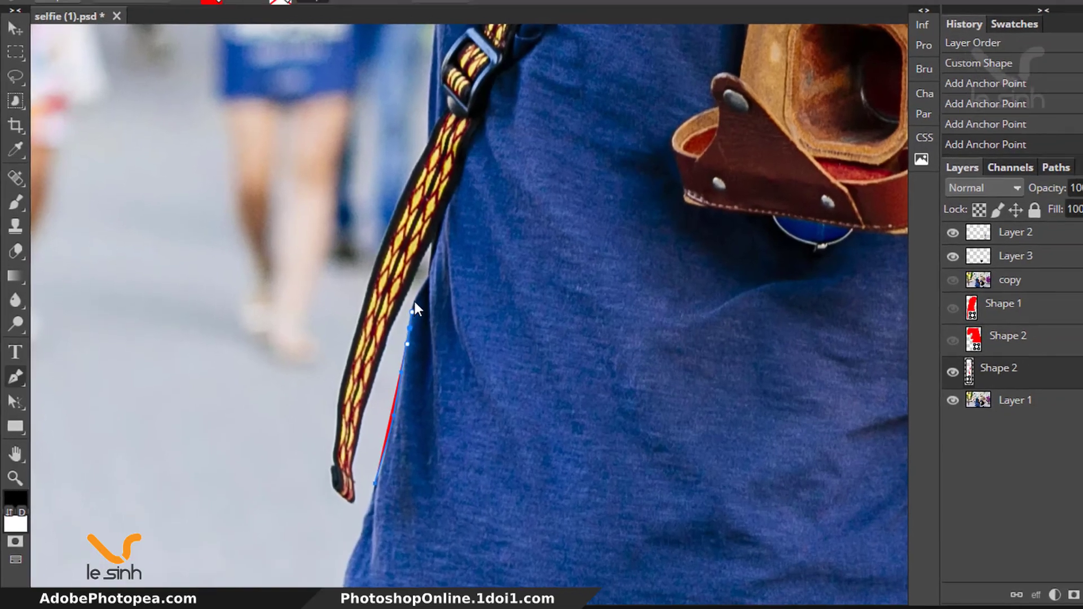
left_click_drag(414, 301, 398, 274)
key("ctrl+space")
left_click(430, 278, "ctrl")
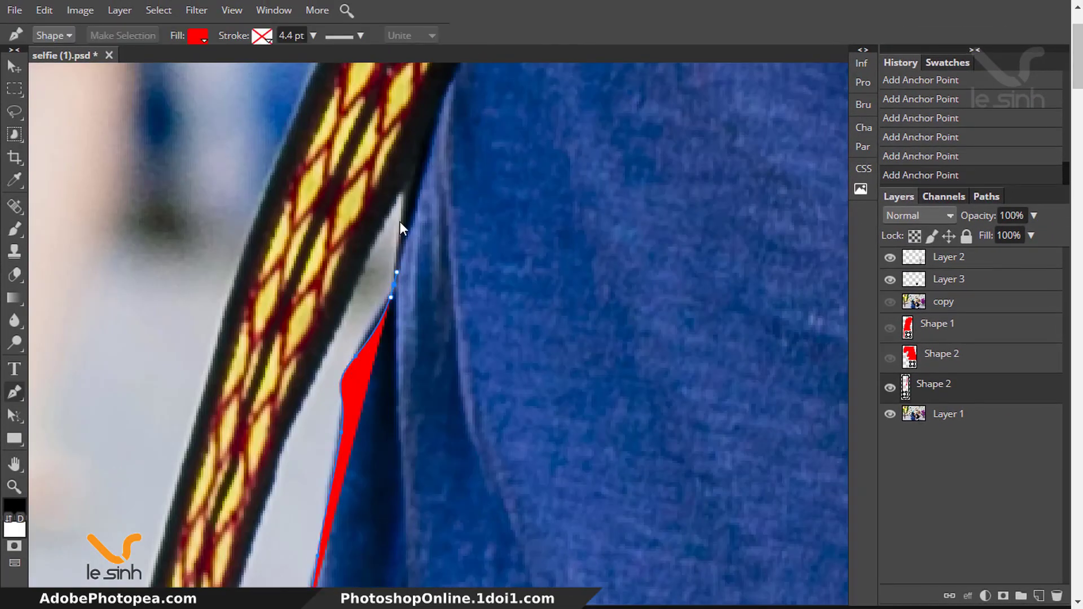
left_click(401, 196)
Step: Continue the path down the patterned strap's inner edge and around its tip
left_click_drag(303, 394, 399, 252)
left_click(400, 252)
left_click_drag(337, 436, 355, 355)
left_click_drag(355, 356, 355, 366)
left_click_drag(322, 467, 368, 310)
left_click_drag(368, 310, 381, 226)
left_click(354, 343)
left_click_drag(355, 449, 333, 452)
left_click(302, 406)
left_click(305, 350)
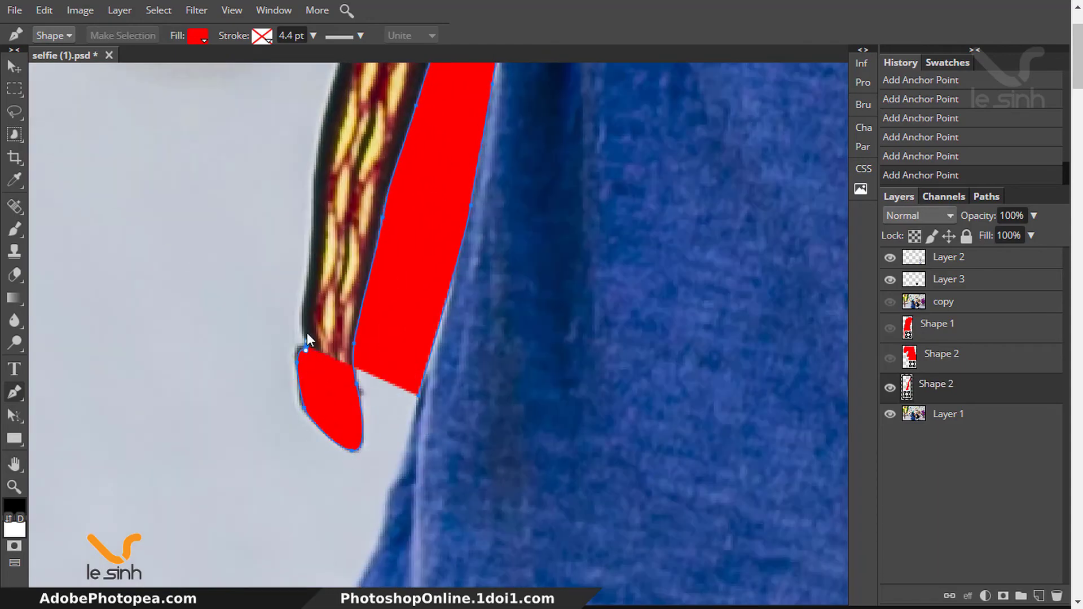
Step: Trace up the strap's outer edge and on along the side of the man's blue shirt
left_click_drag(307, 327, 277, 534)
left_click_drag(274, 490, 282, 392)
left_click_drag(307, 274, 321, 224)
left_click_drag(327, 175, 265, 427)
left_click_drag(296, 350, 305, 313)
left_click_drag(345, 181, 277, 510)
left_click_drag(305, 424, 333, 364)
left_click_drag(379, 284, 344, 567)
left_click_drag(356, 324, 354, 567)
left_click(355, 551)
left_click_drag(354, 457, 354, 404)
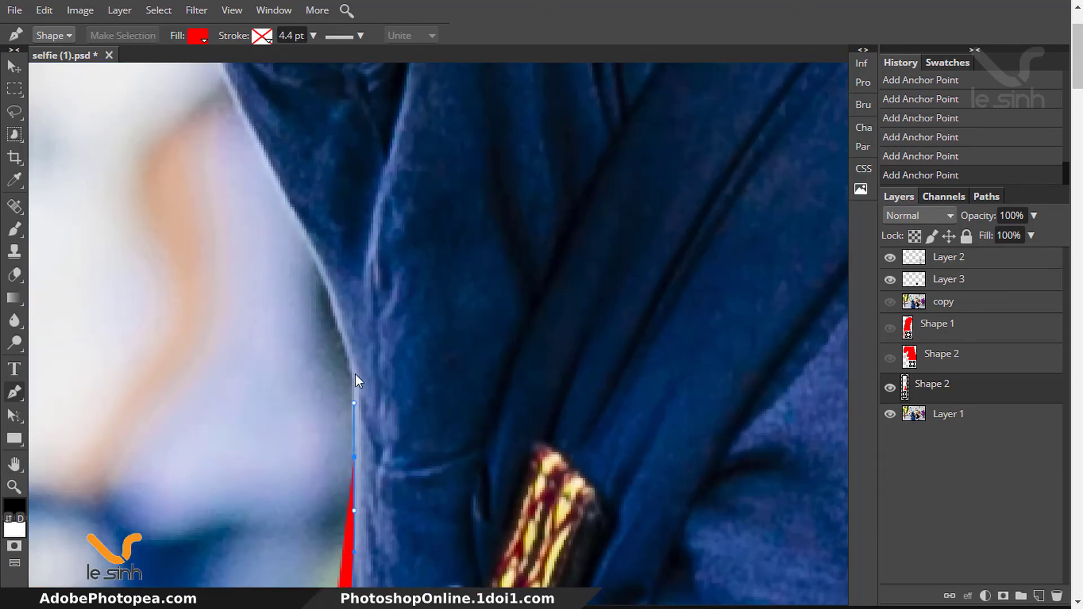
Step: Trace the shirt's edge up to the underside of the raised arm and close the path back across the sleeve and chest
left_click_drag(352, 338, 419, 564)
left_click_drag(370, 456, 350, 411)
left_click_drag(309, 341, 297, 310)
left_click_drag(305, 333, 439, 558)
left_click_drag(377, 414, 648, 562)
left_click(377, 413, "alt")
left_click_drag(532, 497, 476, 451)
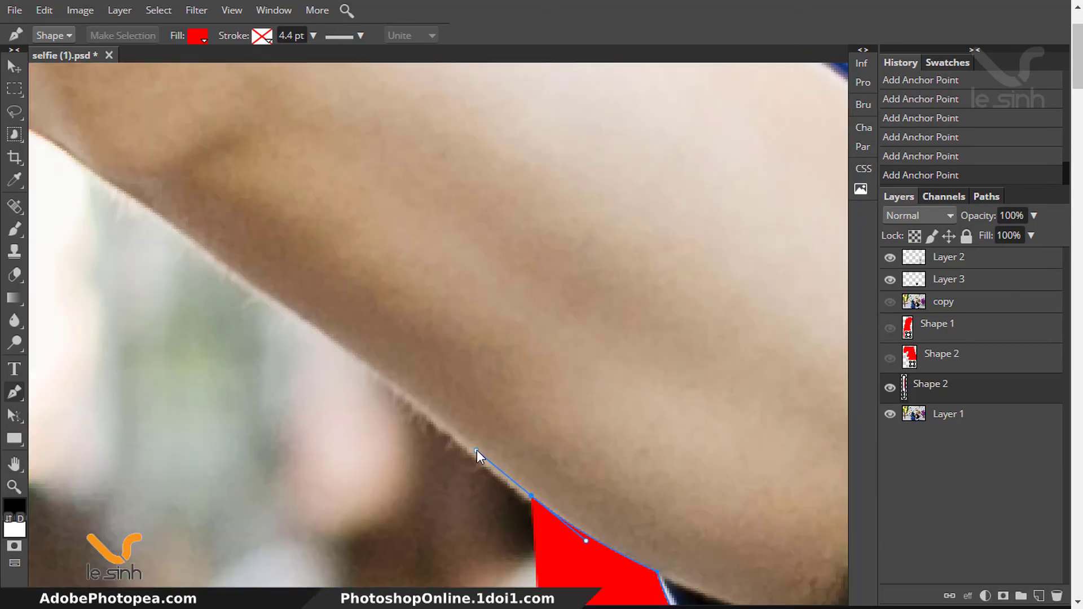
scroll(476, 449, "down", 3)
scroll(459, 418, "down", 3)
scroll(527, 499, "down", 2)
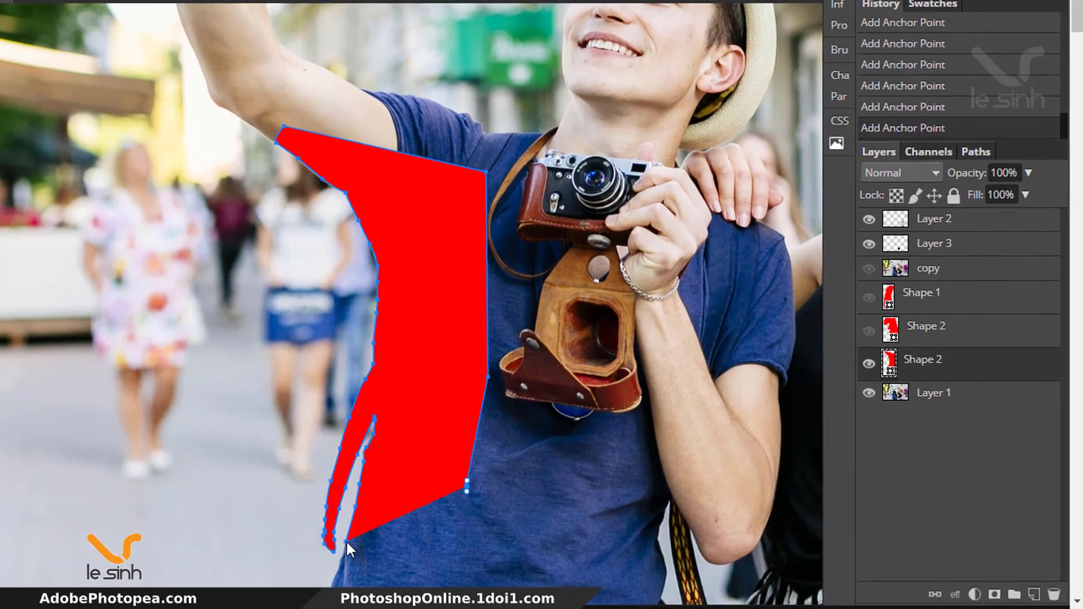
left_click(406, 545)
Step: Convert the strap and shirt path to an anti-aliased selection and copy that area of Layer 1 to a new layer
right_click(486, 465)
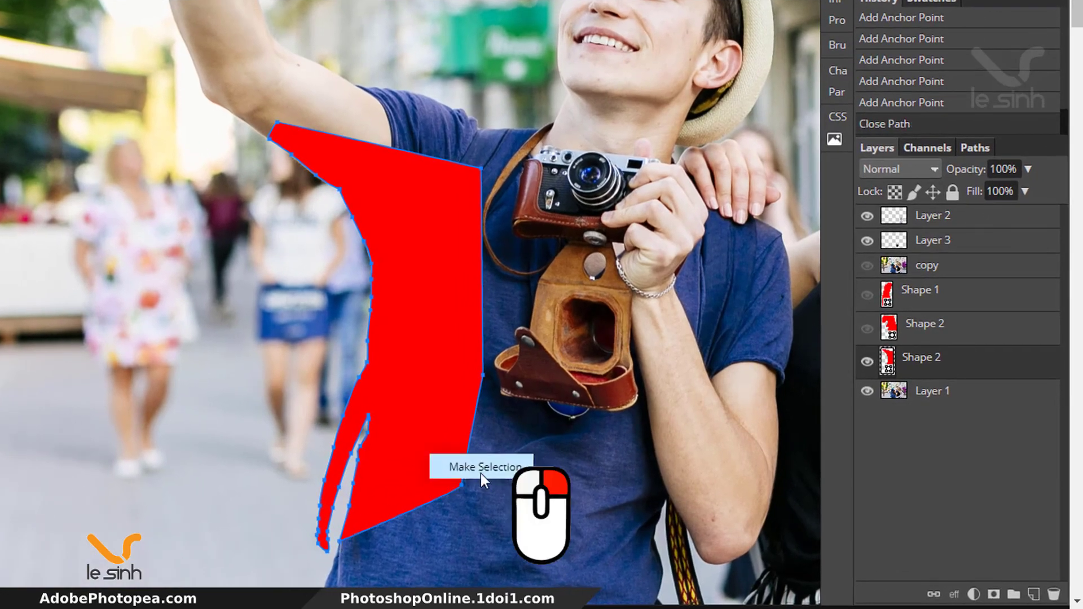
left_click(488, 472)
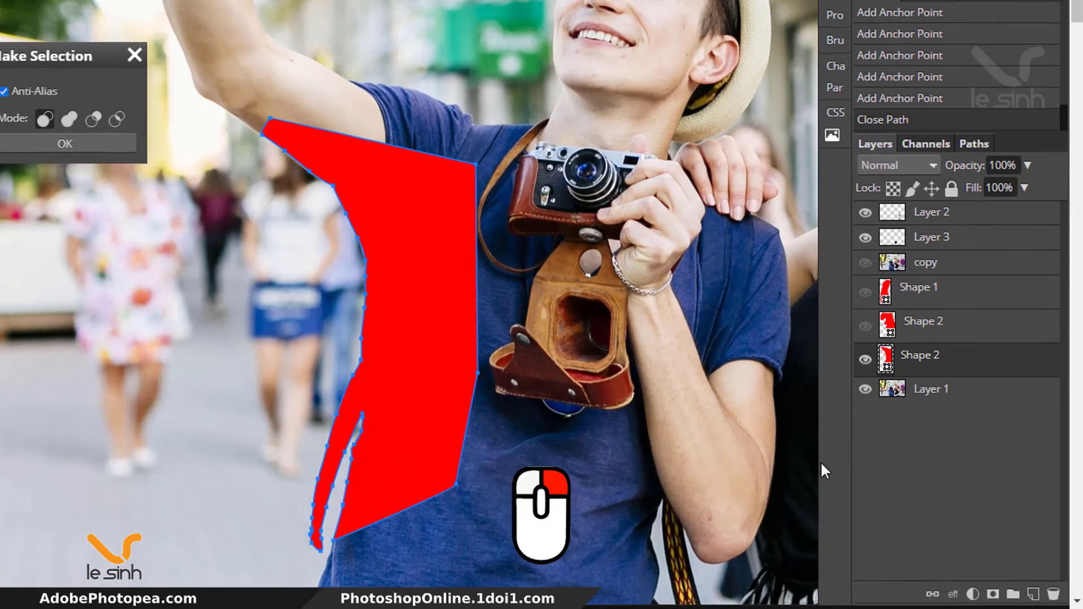
key("Return")
left_click(925, 365)
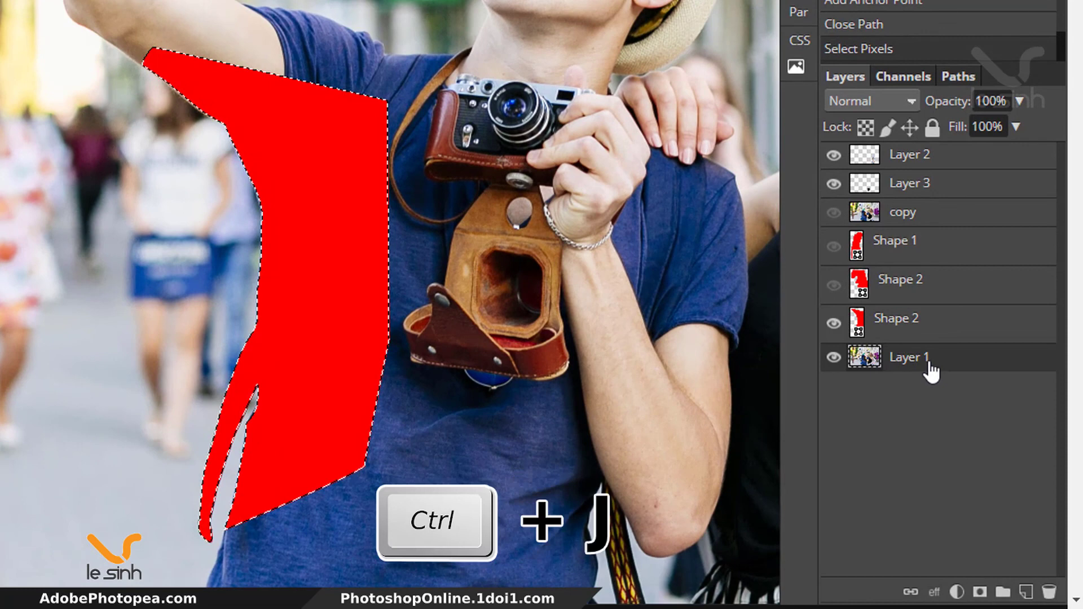
key("ctrl+j")
Step: Delete the three shape layers, Shape 1 and both Shape 2 layers
left_click(925, 332)
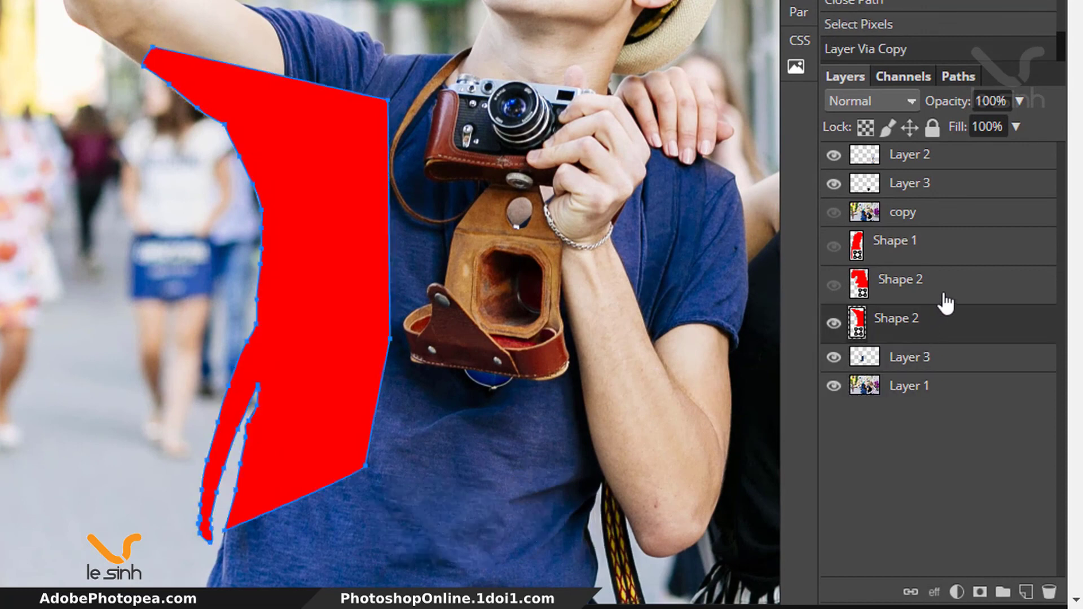
left_click(964, 260, "shift")
key("Delete")
key("Delete")
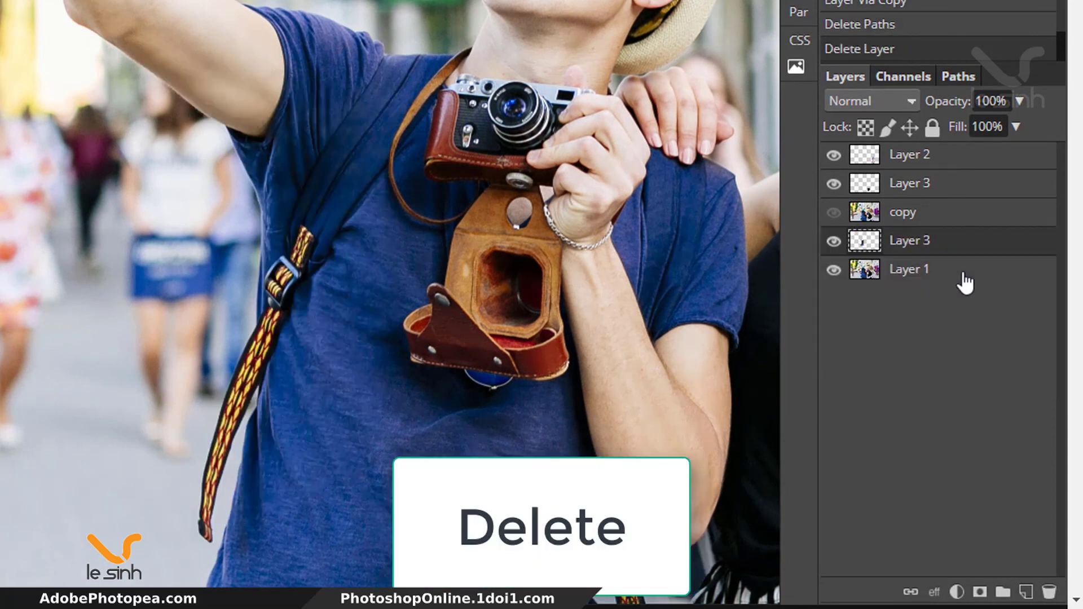
Step: Move the new strap and shirt layer directly above the copy layer and make the copy layer visible
left_click_drag(942, 248, 933, 206)
left_click(835, 246)
left_click_drag(428, 376, 326, 350)
key("ctrl+minus")
key("ctrl+minus")
key("ctrl+minus")
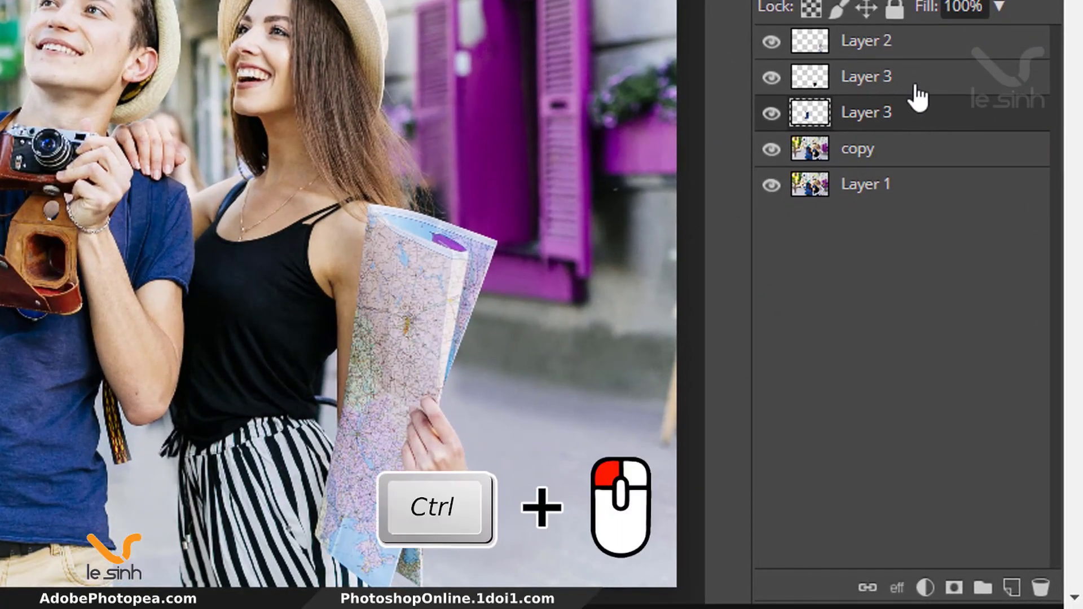
Step: Merge Layer 2, both Layer 3 layers and the copy layer into one layer
left_click(941, 46, "ctrl")
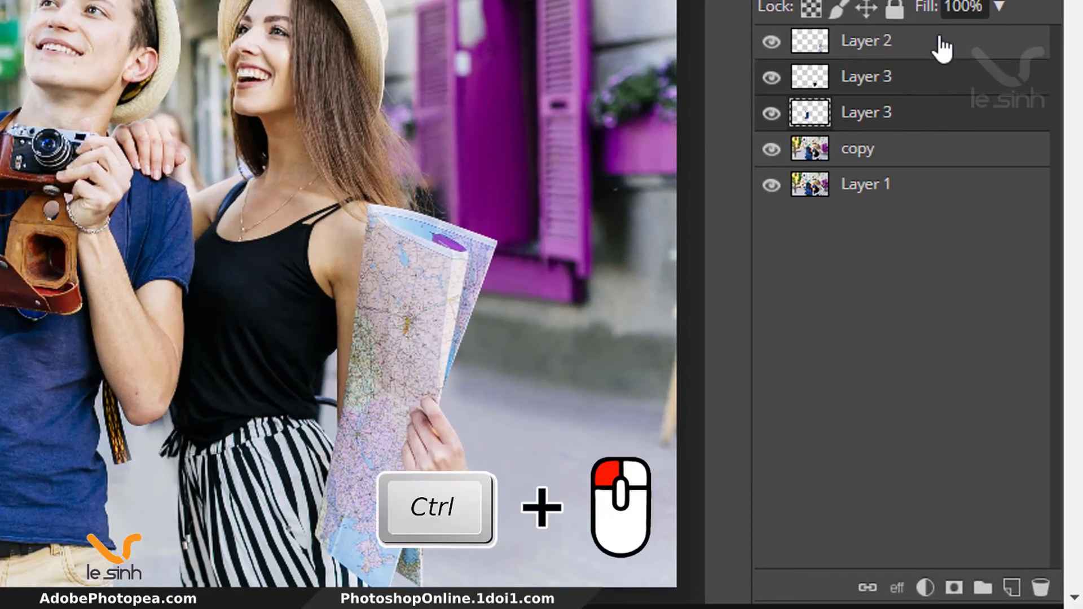
left_click(895, 154, "ctrl")
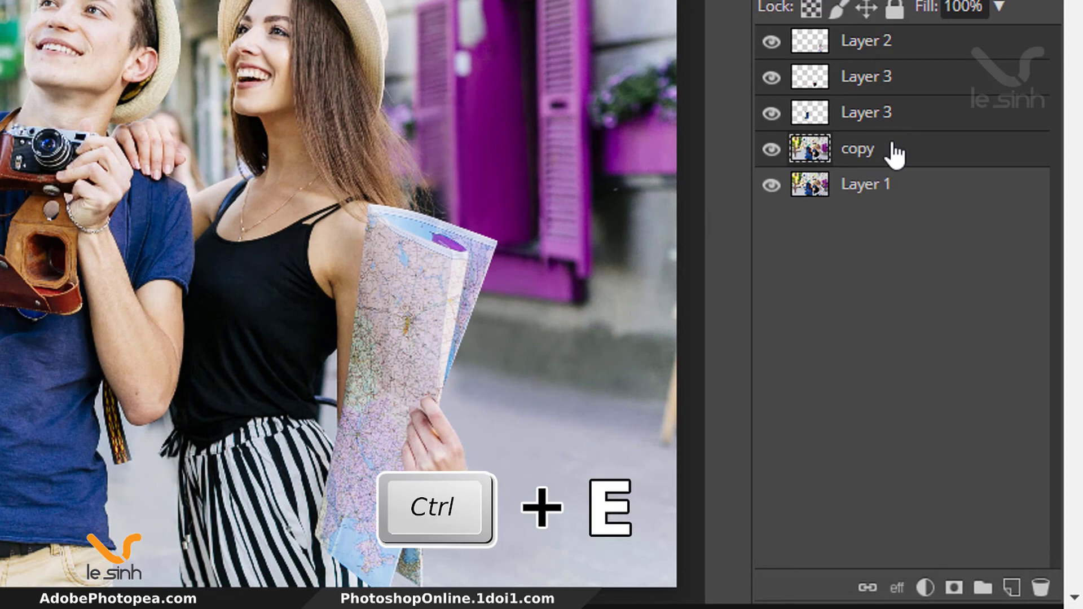
key("ctrl+e")
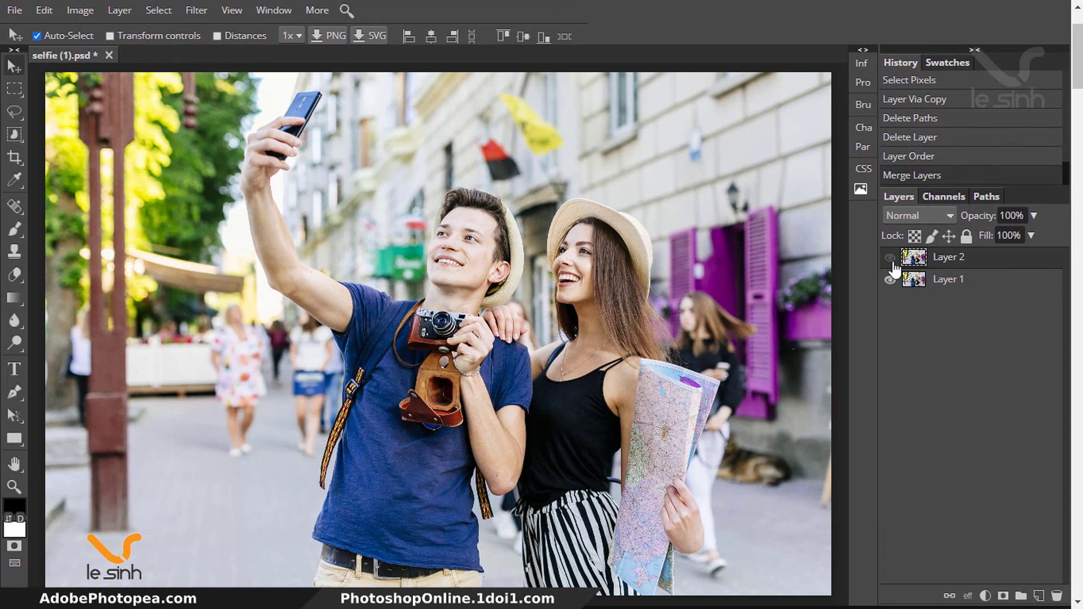
Step: Toggle the merged layer's visibility to compare the retouched photo with the original, leaving it shown
left_click(891, 260)
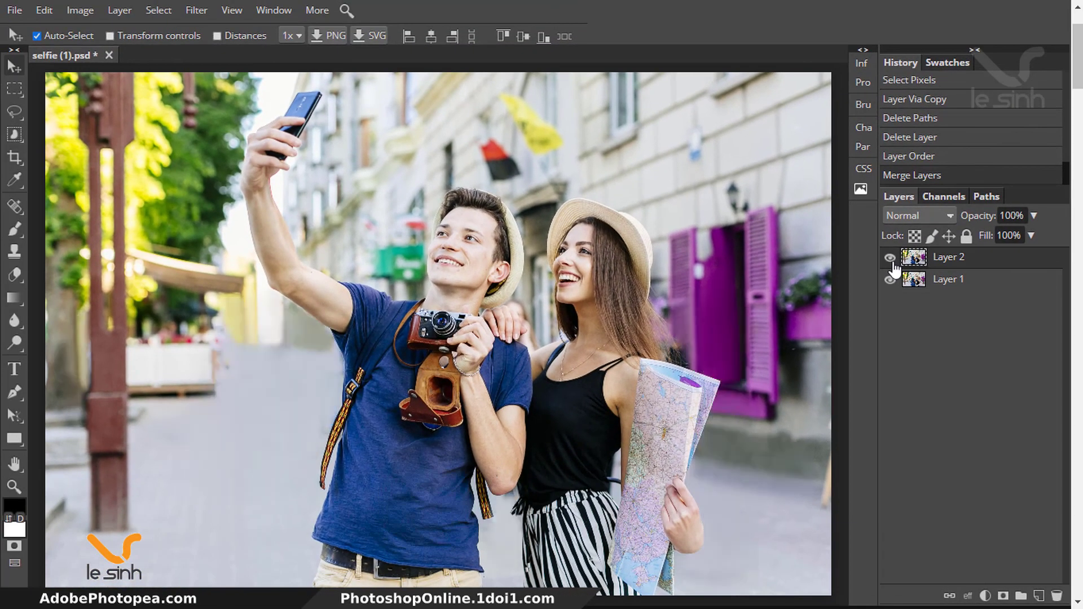
left_click(891, 259)
left_click(891, 259)
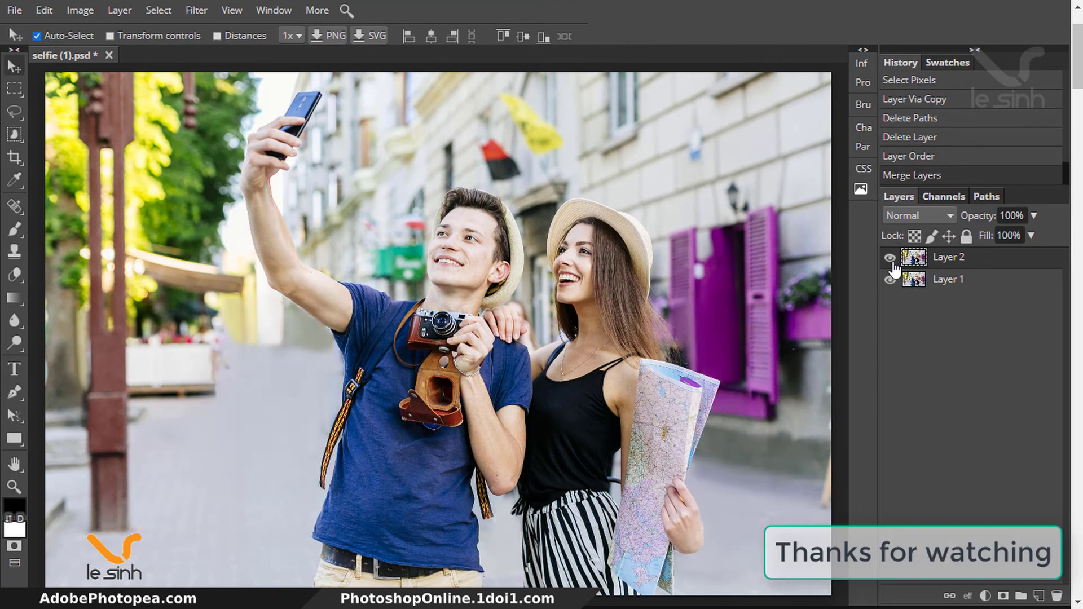